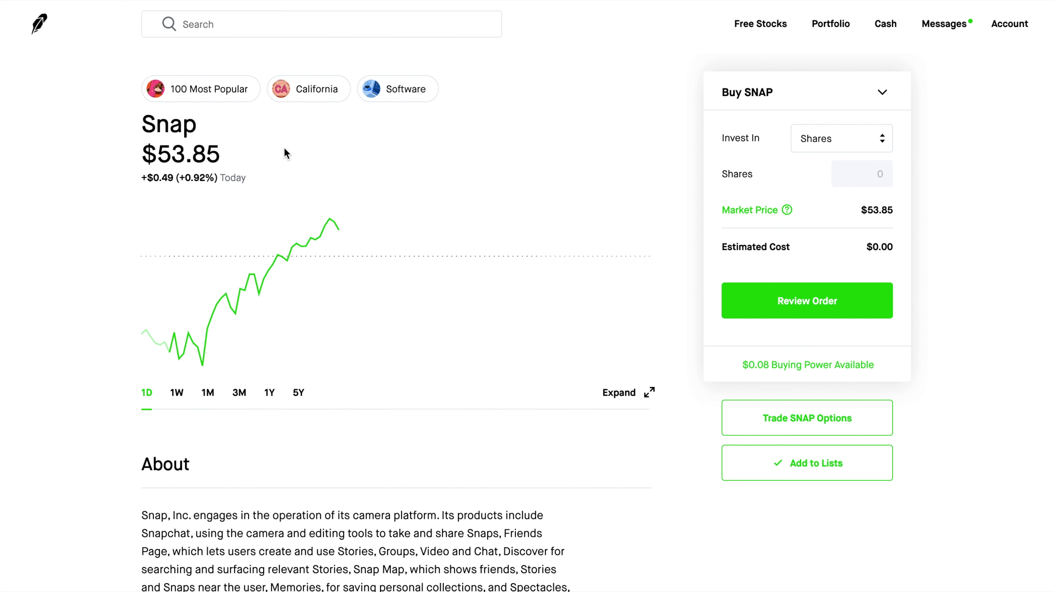
Highlight the Snap company name on SNAP's stock page and scroll through the page.
left_click_drag(144, 129, 220, 127)
left_click(220, 127)
scroll(394, 465, "down", 1)
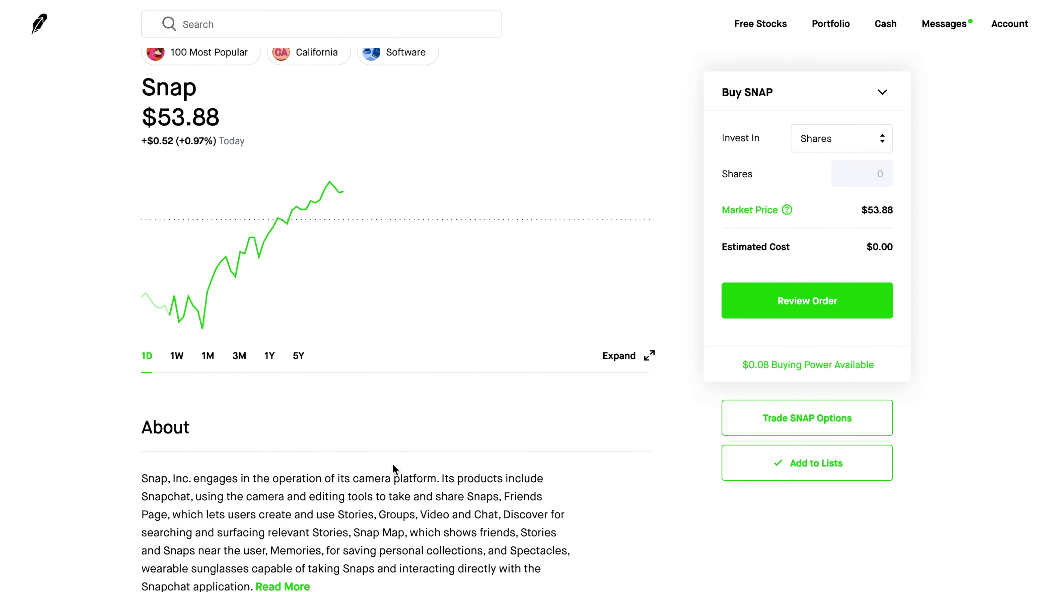
scroll(393, 464, "down", 1)
scroll(392, 464, "up", 2)
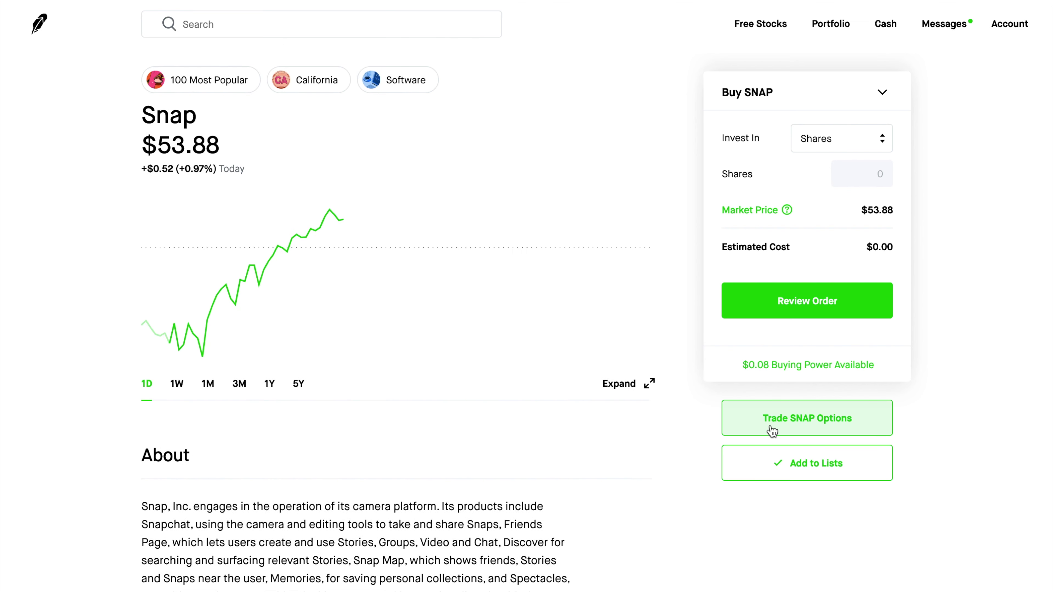
Open SNAP's options chain and show the contracts expiring May 28.
left_click(805, 425)
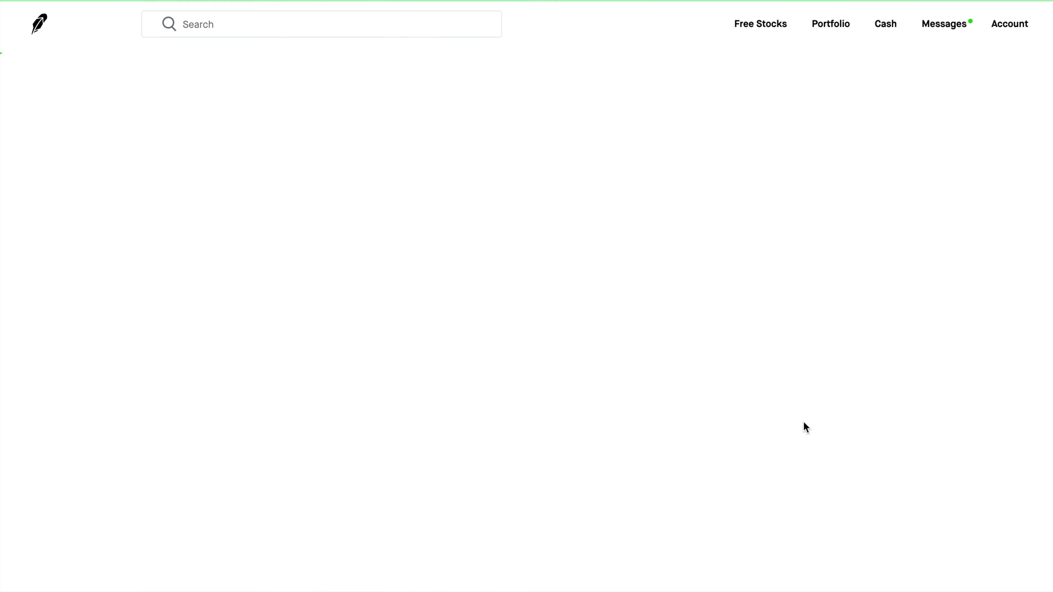
scroll(294, 348, "down", 1)
scroll(293, 350, "down", 20)
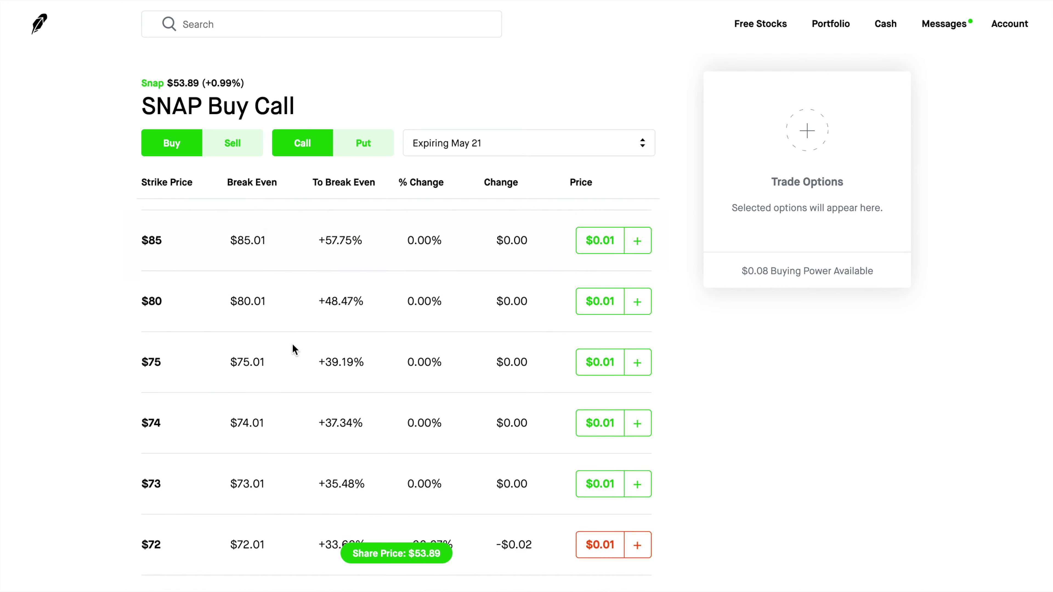
scroll(294, 349, "down", 8)
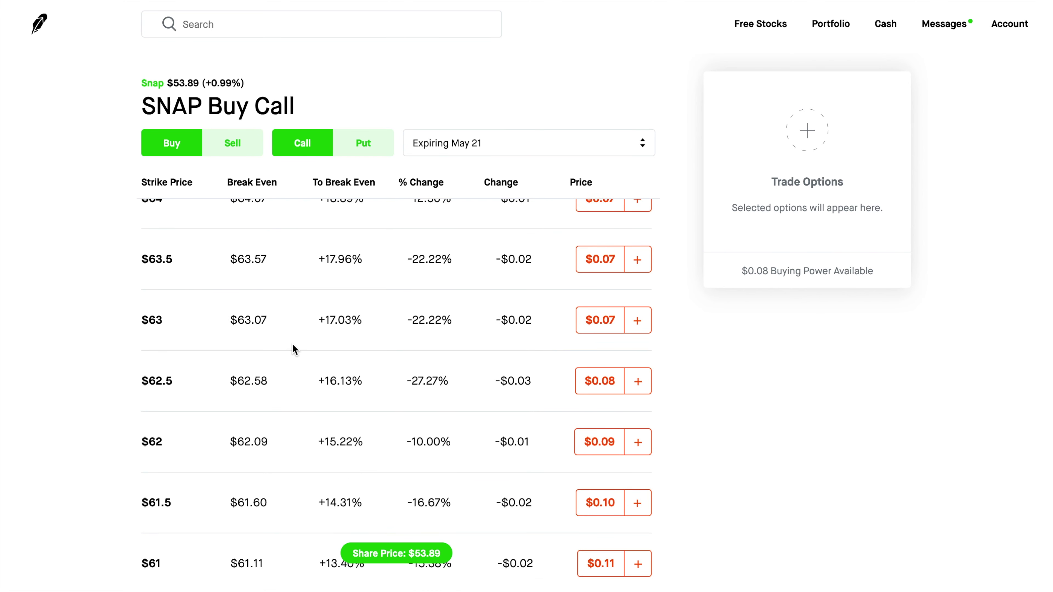
scroll(293, 350, "down", 3)
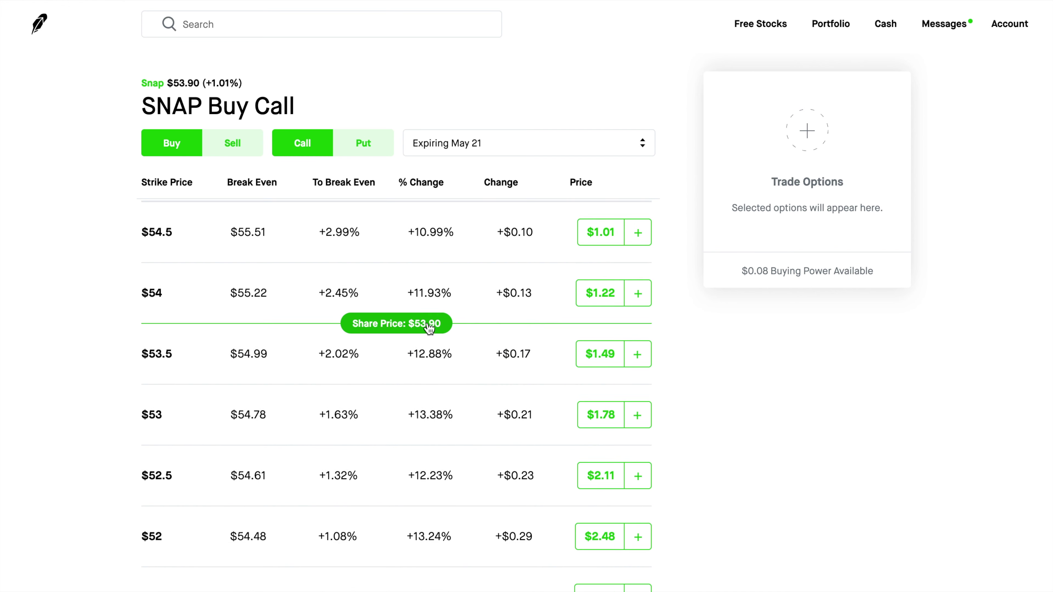
left_click(557, 145)
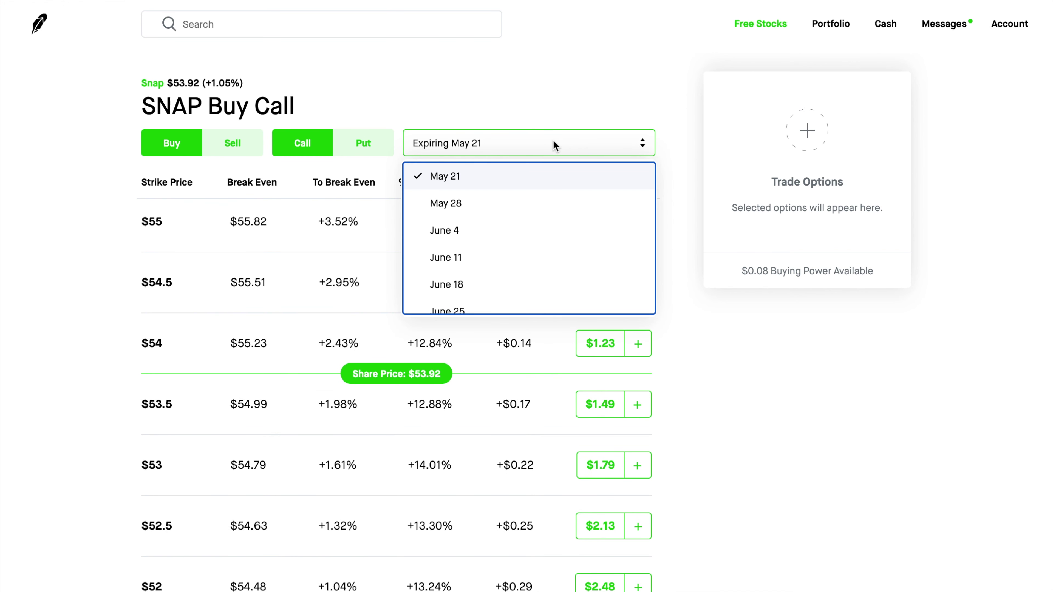
left_click(450, 204)
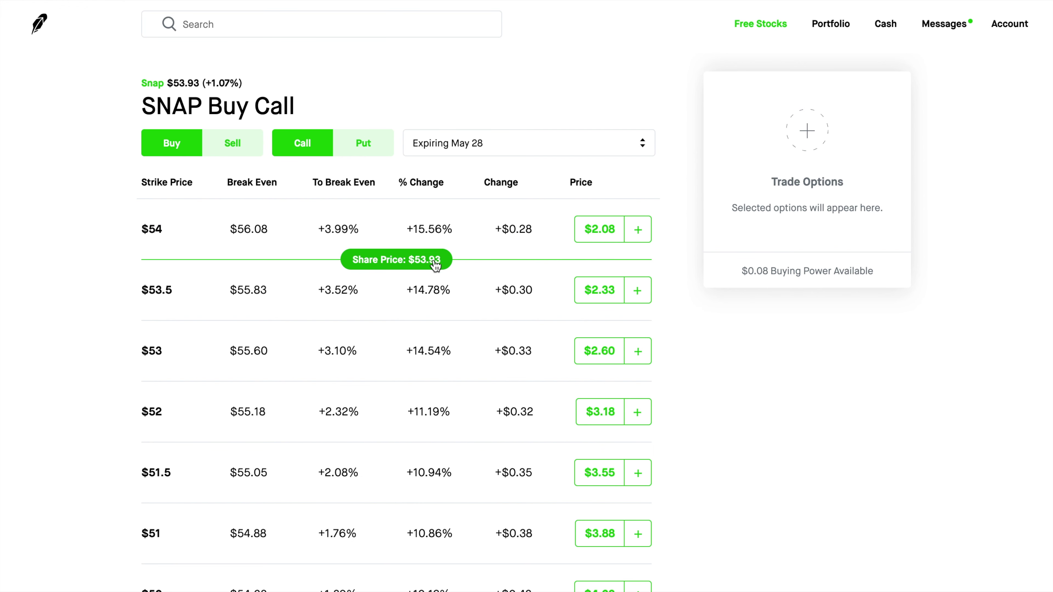
scroll(435, 265, "up", 1)
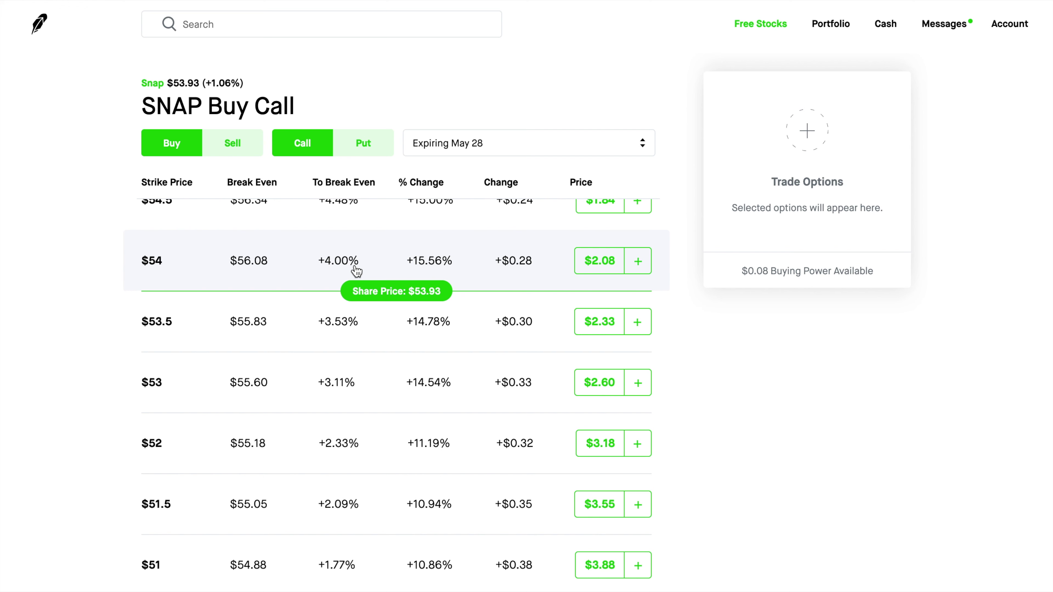
Sell the May 28 $54 SNAP put for a $2.16 credit.
left_click(229, 154)
left_click(372, 154)
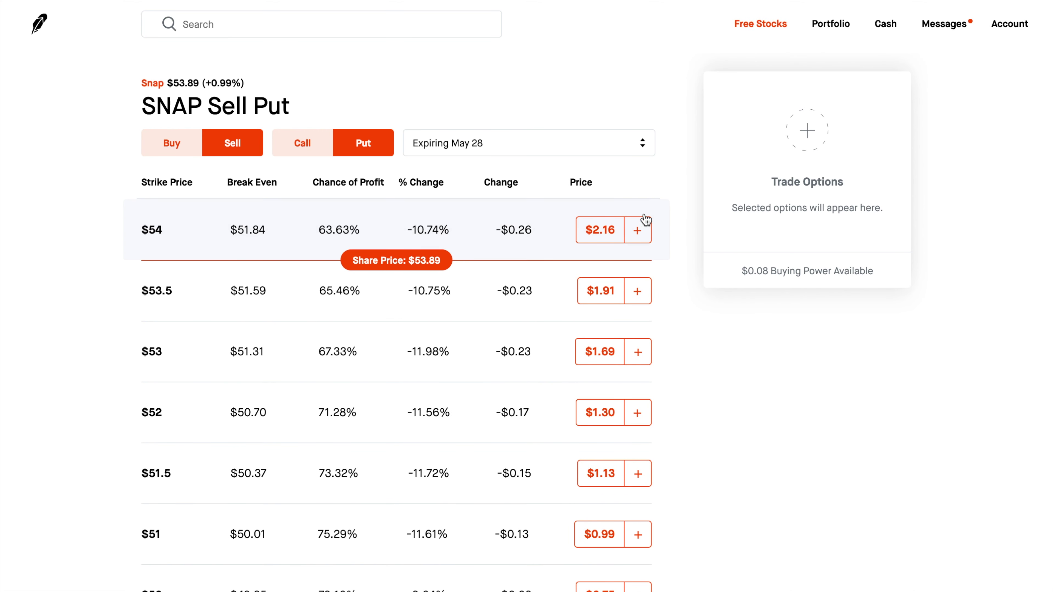
left_click(602, 240)
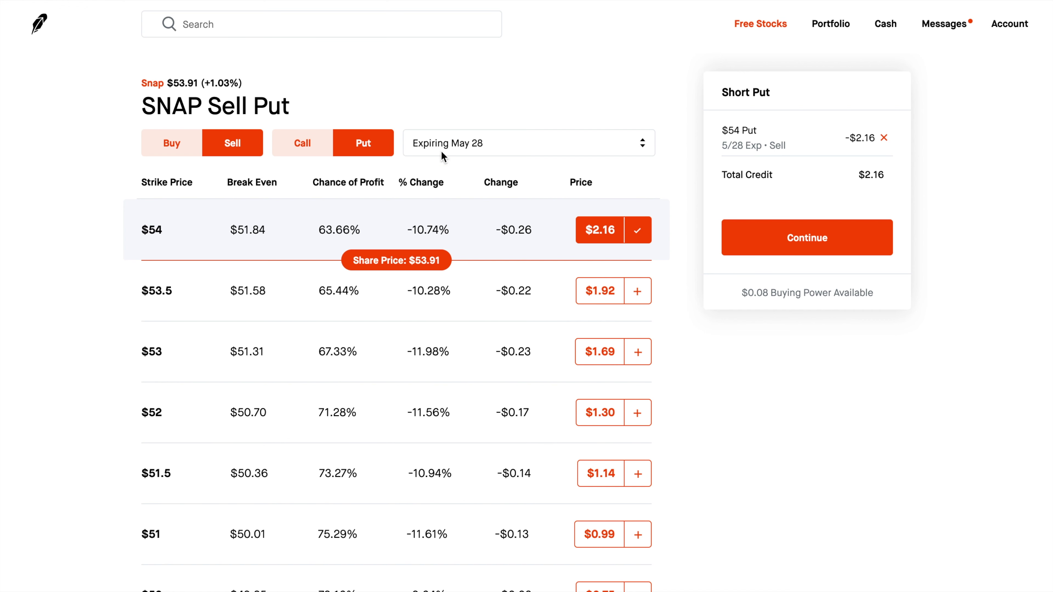
left_click(456, 144)
Buy the June 25 $54 SNAP put as the second leg.
scroll(462, 240, "down", 2)
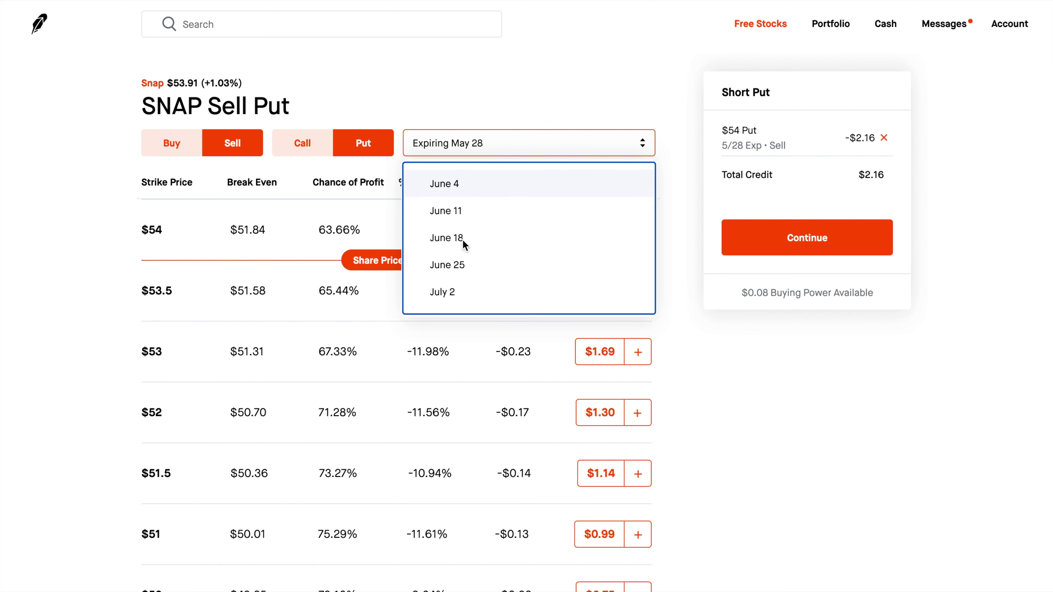
left_click(453, 261)
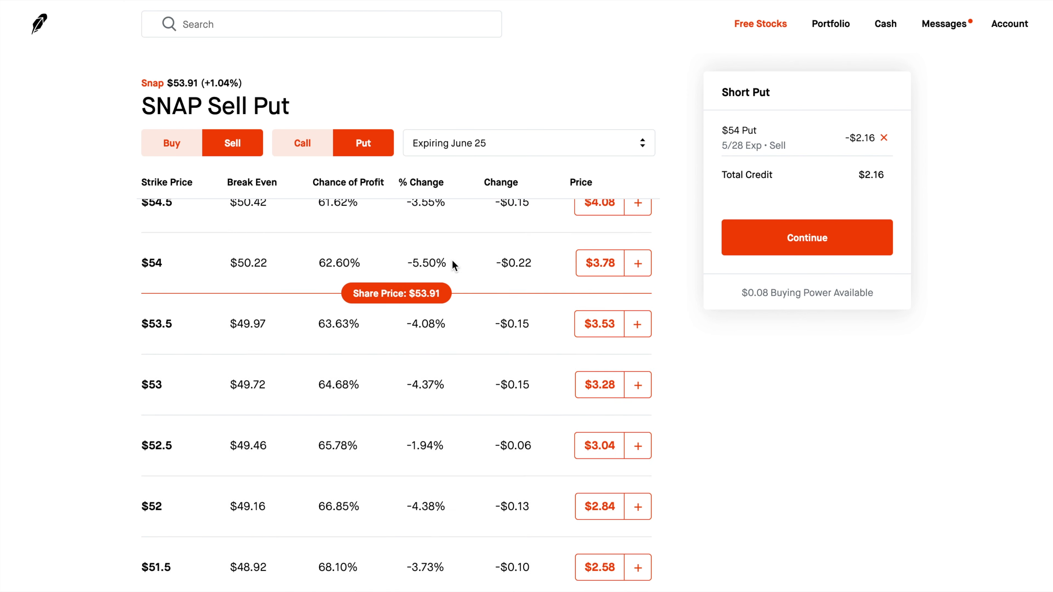
scroll(453, 265, "down", 1)
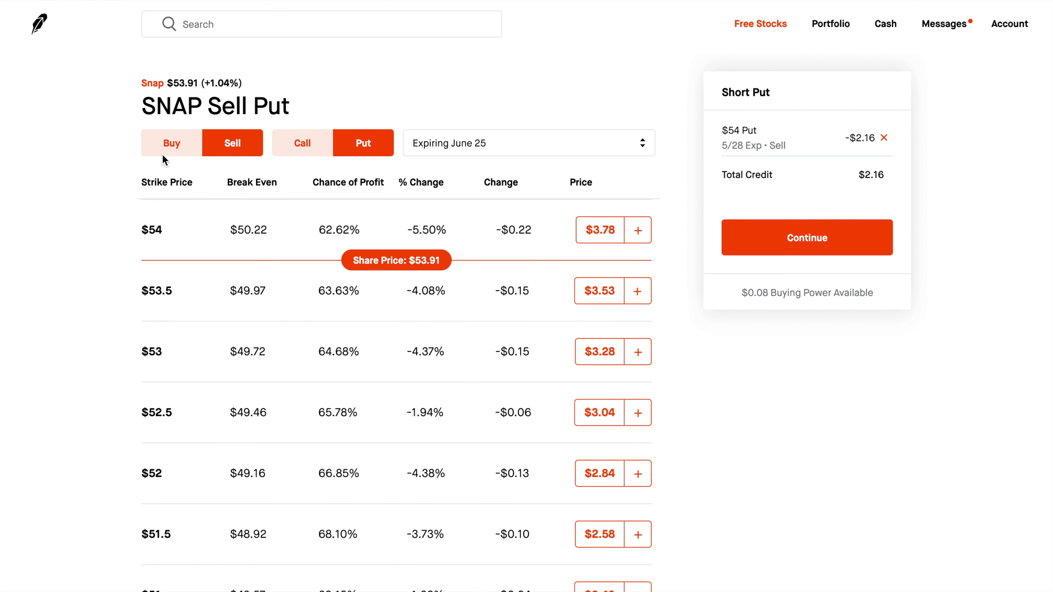
left_click(189, 148)
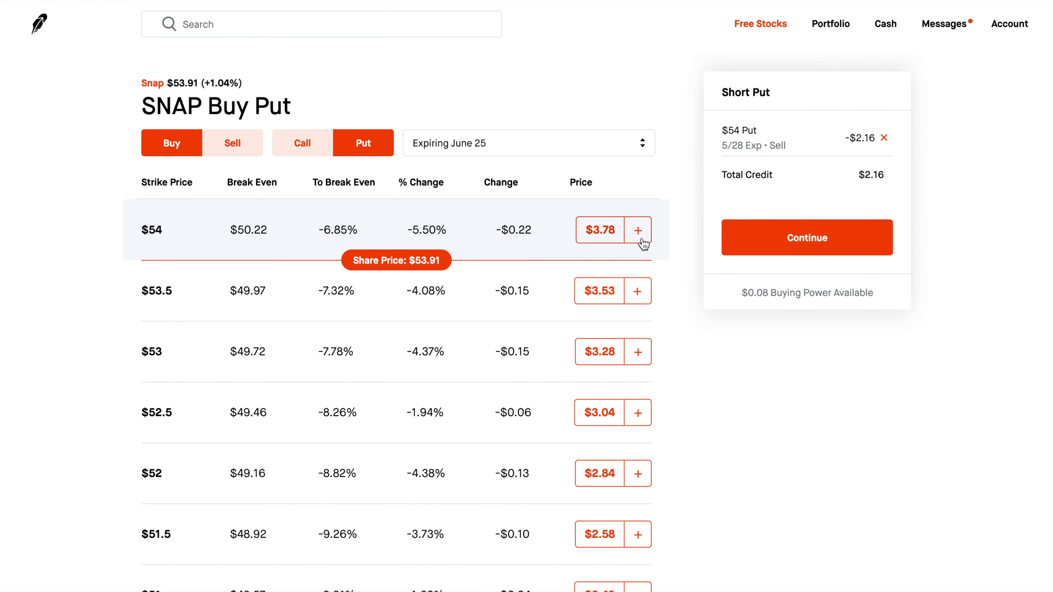
left_click(637, 230)
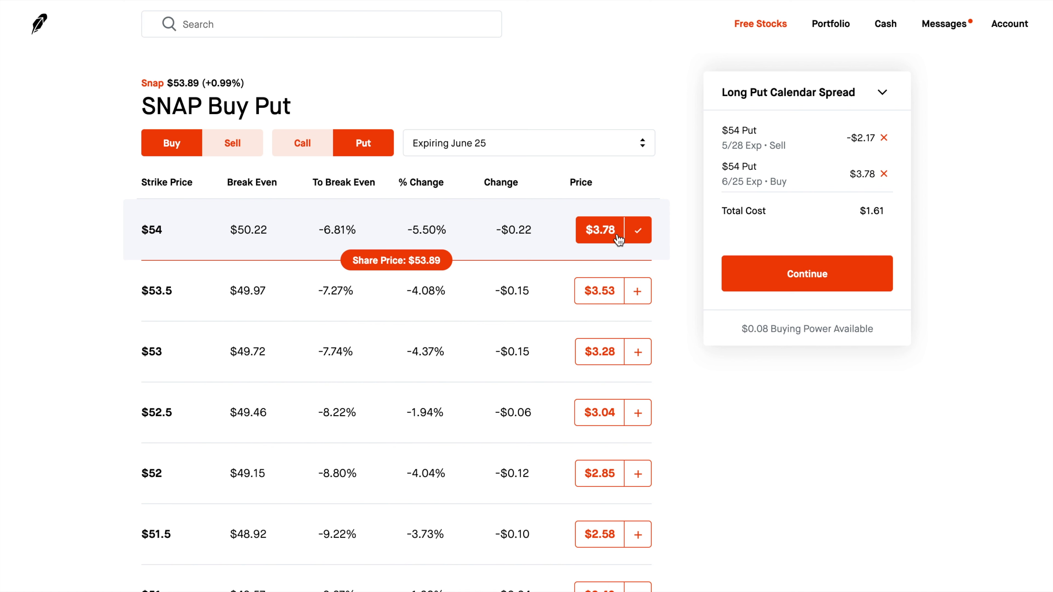
Highlight the $1.62 total cost and the Long Put Calendar Spread name.
left_click_drag(867, 216, 887, 213)
left_click(894, 217)
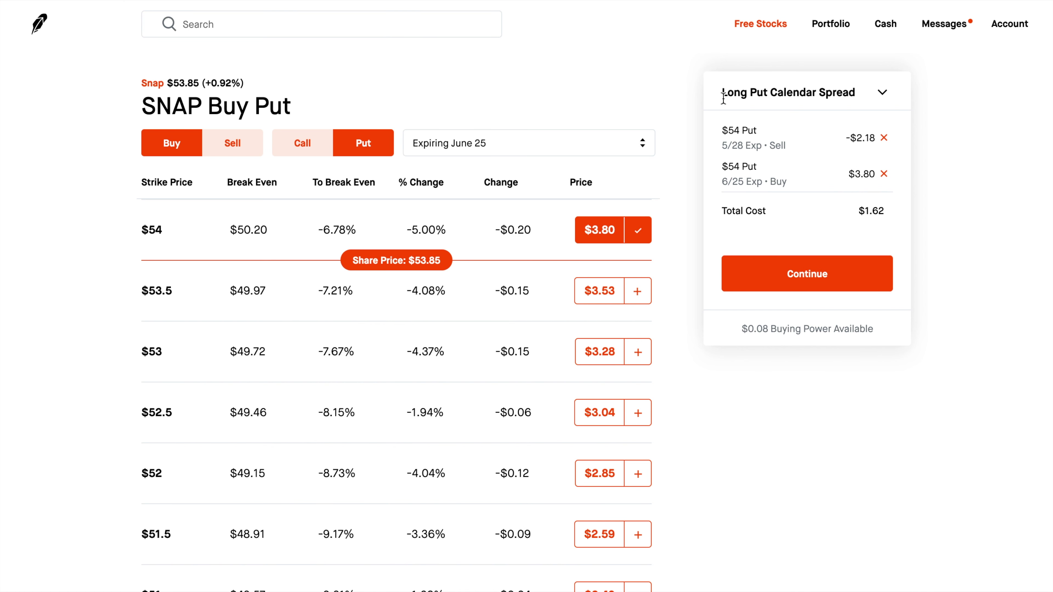
left_click_drag(722, 96, 858, 95)
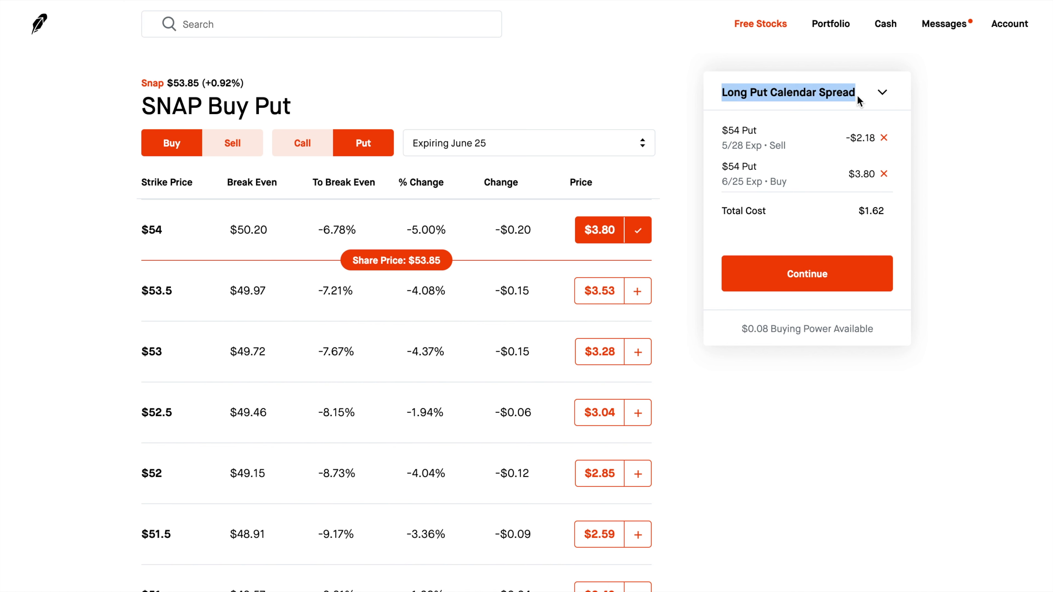
left_click(971, 125)
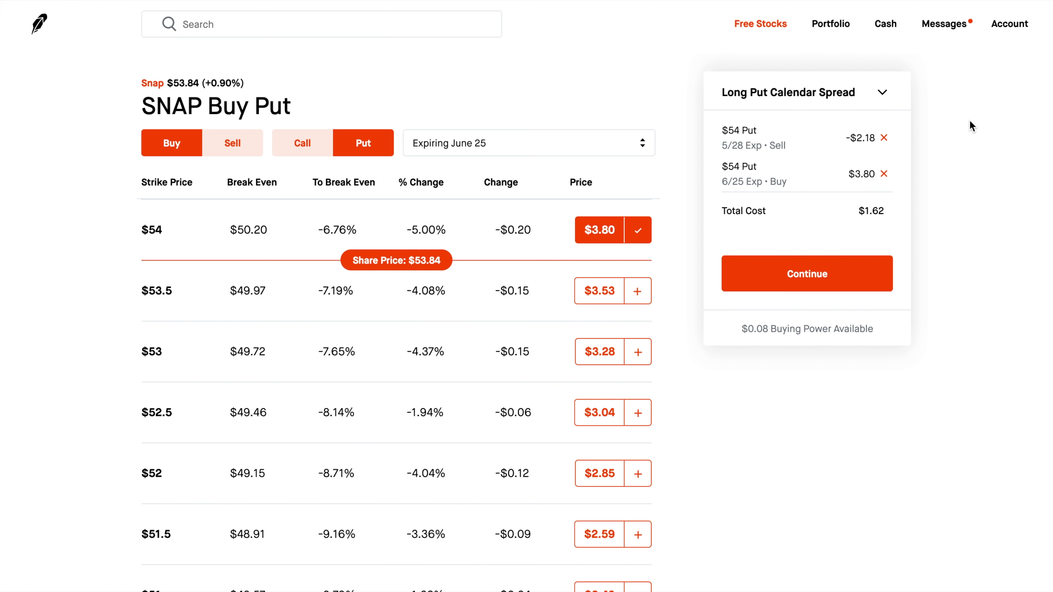
Continue the Robinhood order, then enter SNAP in the calendar spread calculator with price 54.0335.
left_click(796, 274)
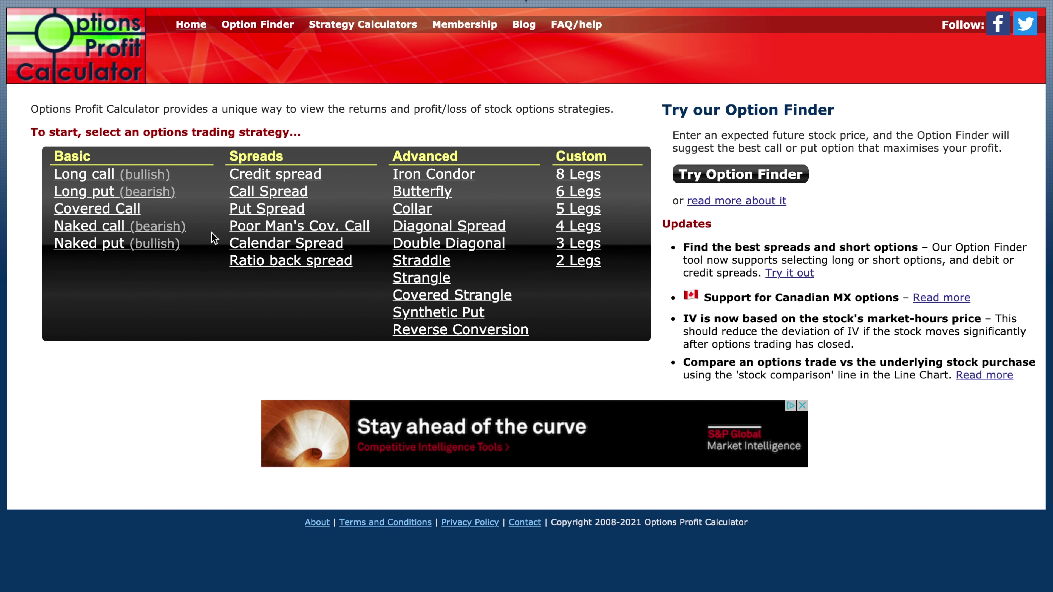
left_click(266, 249)
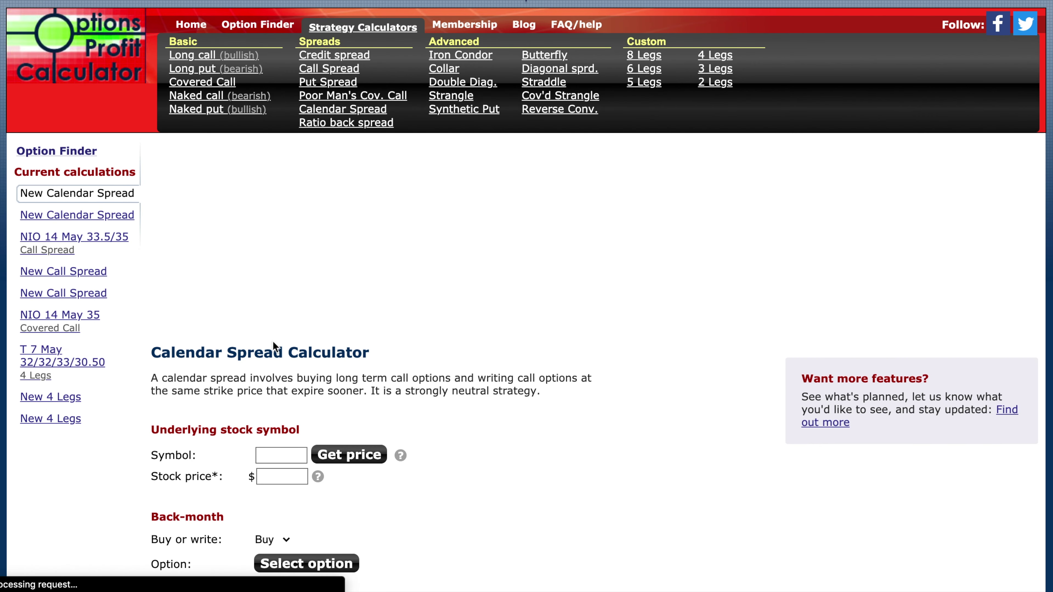
scroll(272, 352, "down", 4)
left_click(264, 291)
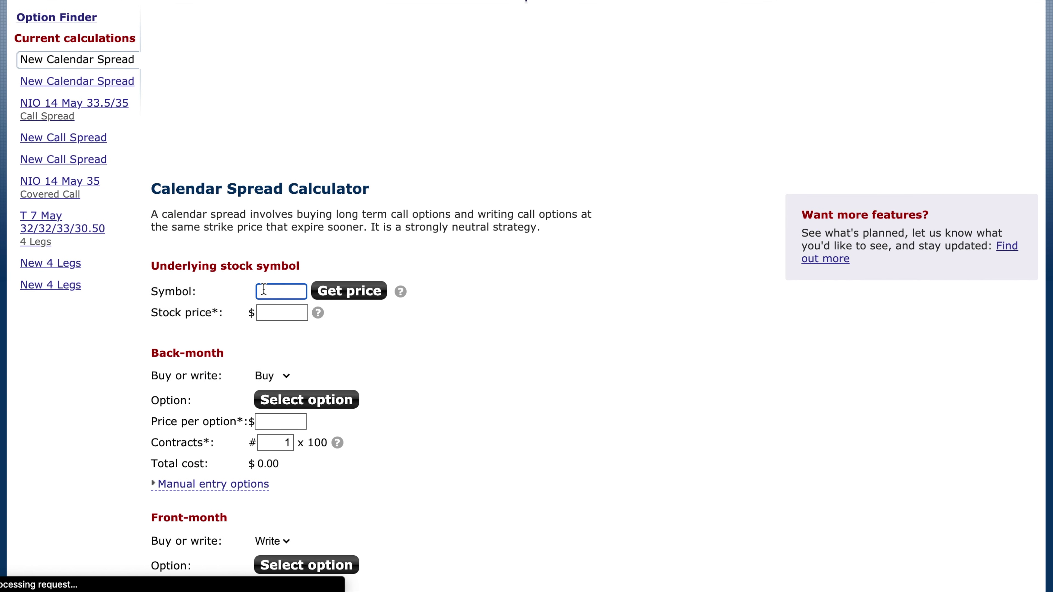
type("snap")
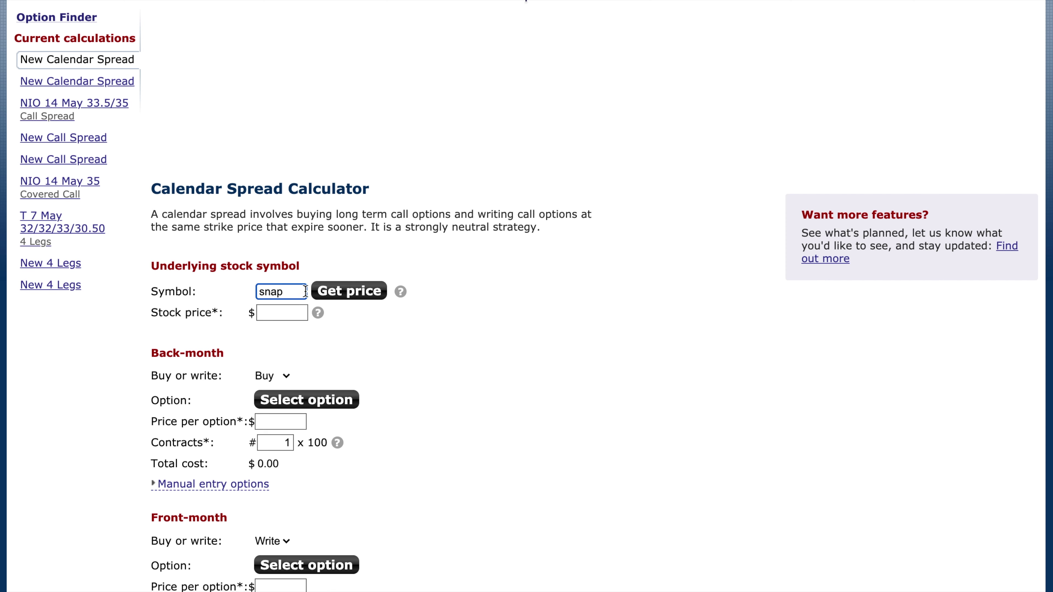
left_click(341, 293)
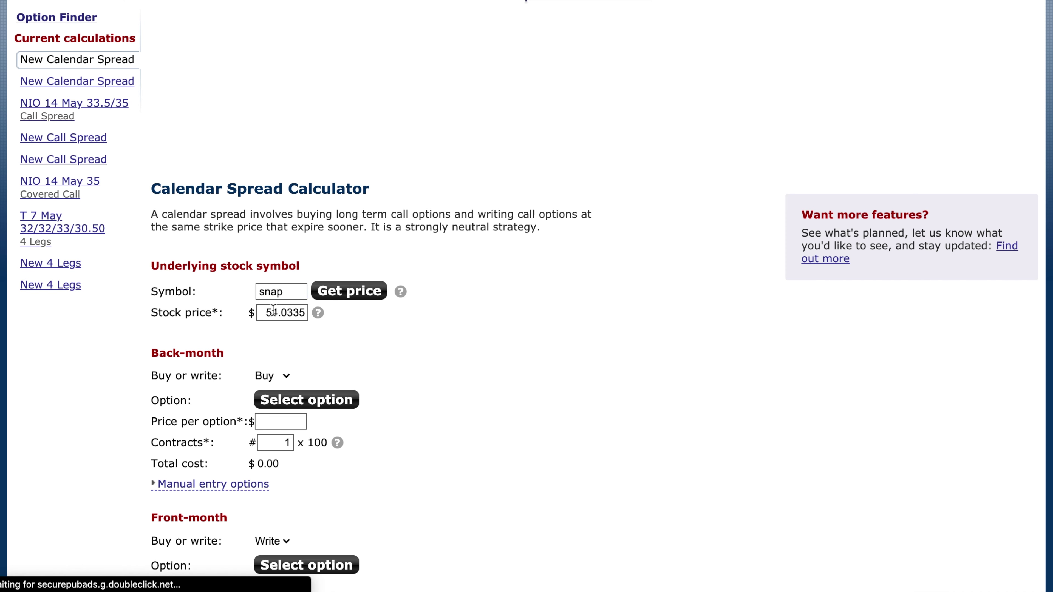
scroll(302, 351, "down", 3)
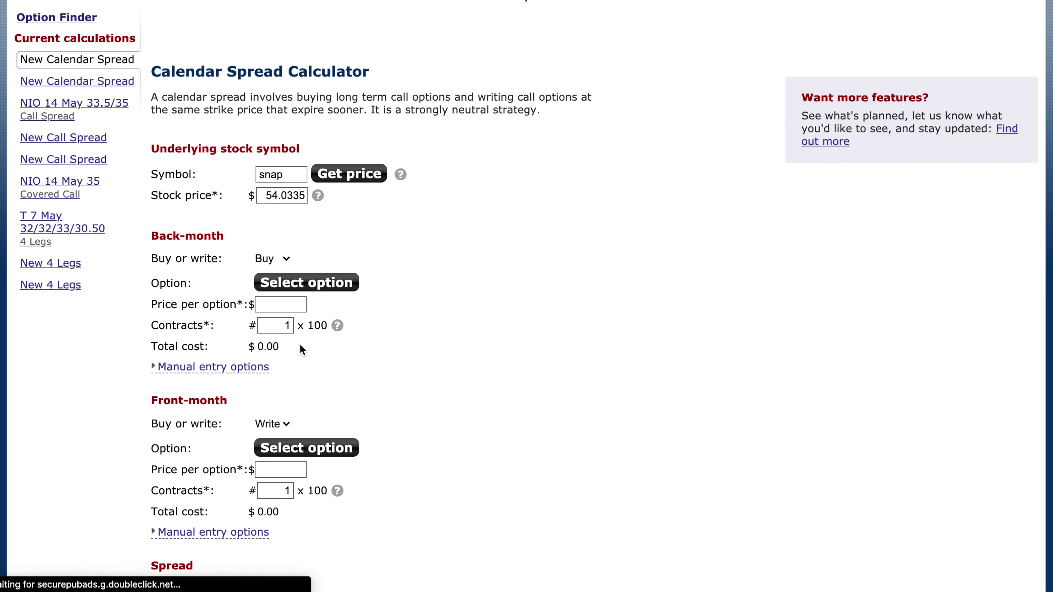
scroll(282, 307, "down", 2)
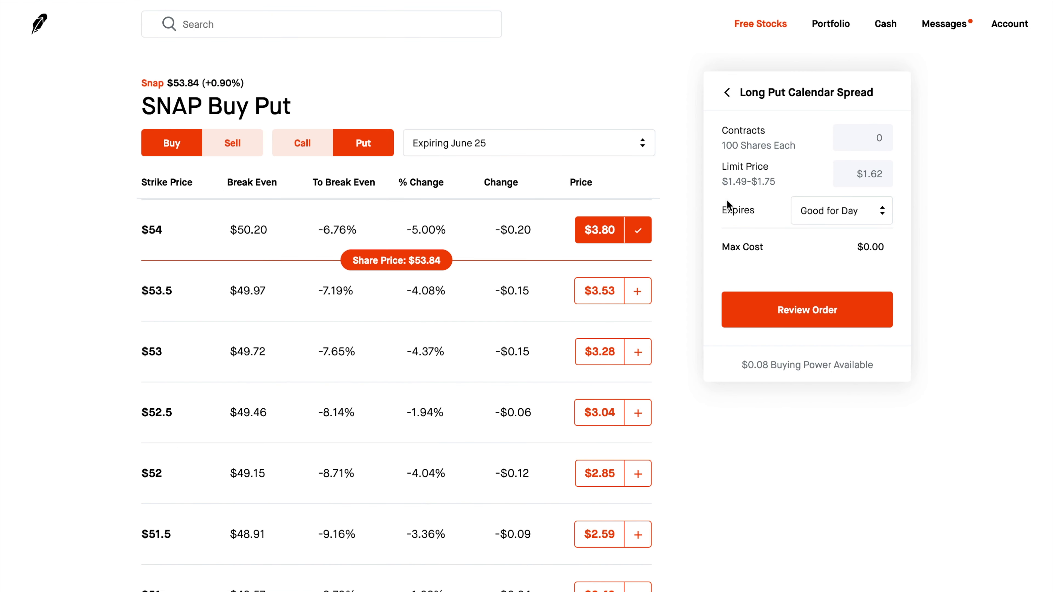
Go back to the spread's two-leg summary showing the $1.62 total cost.
left_click(725, 95)
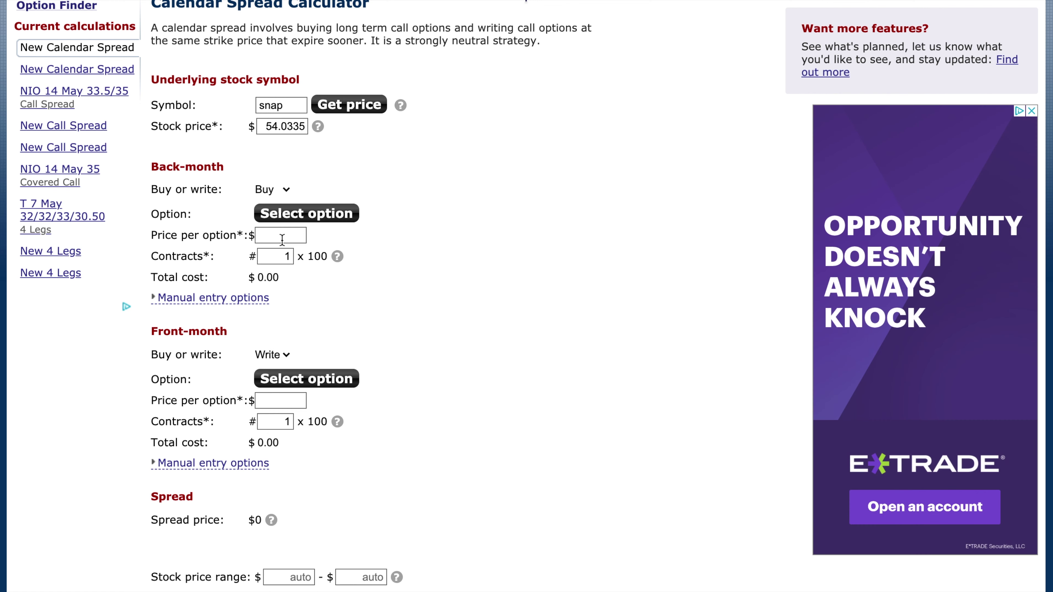
Set the back-month leg to a written 28th May $54.00 put at 2.11.
left_click(284, 192)
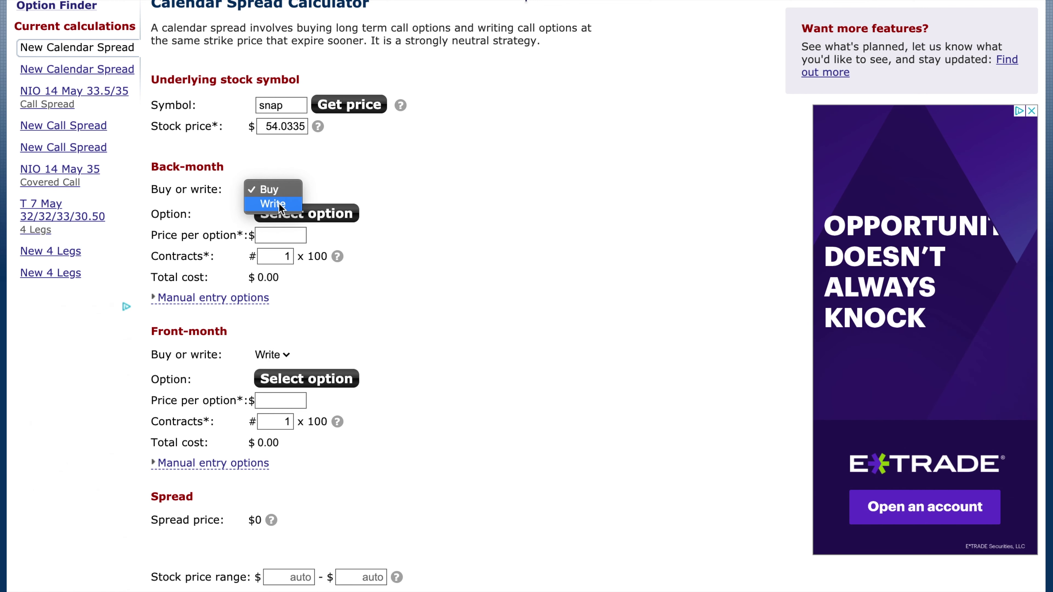
key("Escape")
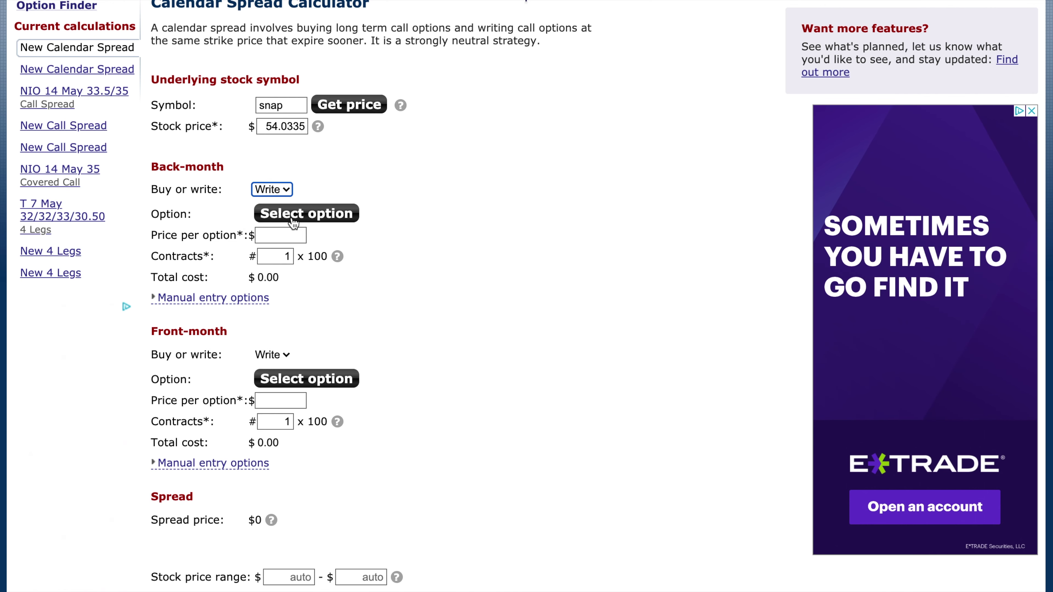
left_click(292, 217)
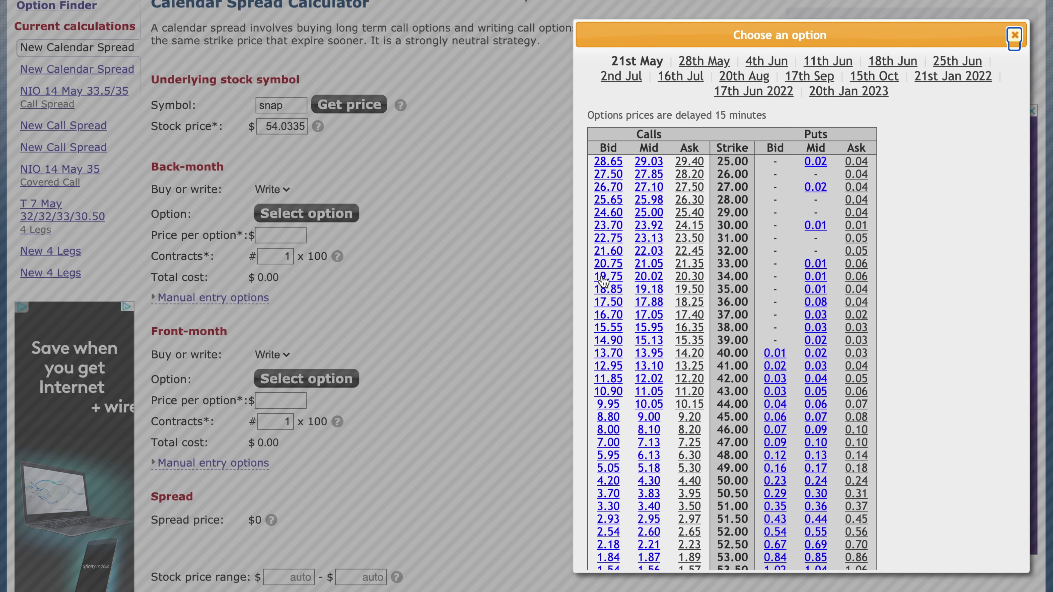
scroll(770, 395, "down", 3)
scroll(771, 395, "down", 1)
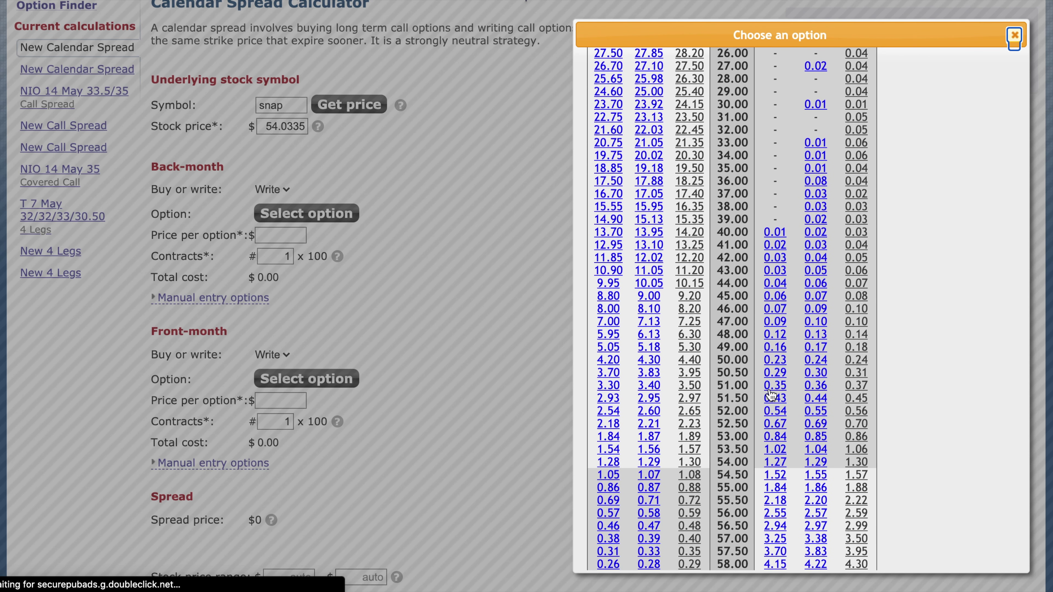
left_click(775, 462)
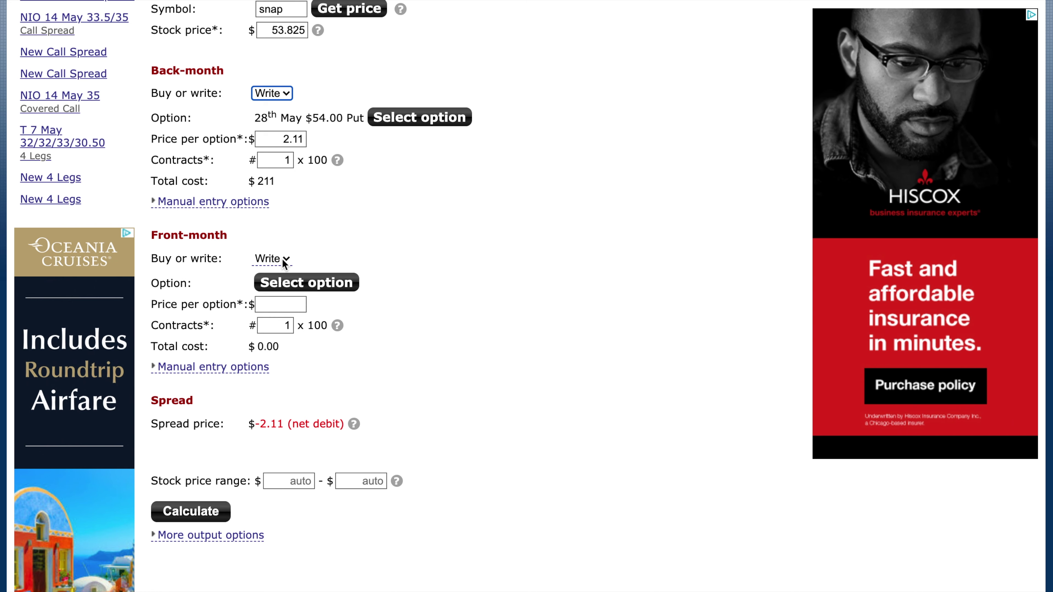
left_click(282, 258)
Set the front-month leg to a bought 25th Jun $54.00 put at 3.73.
left_click(271, 244)
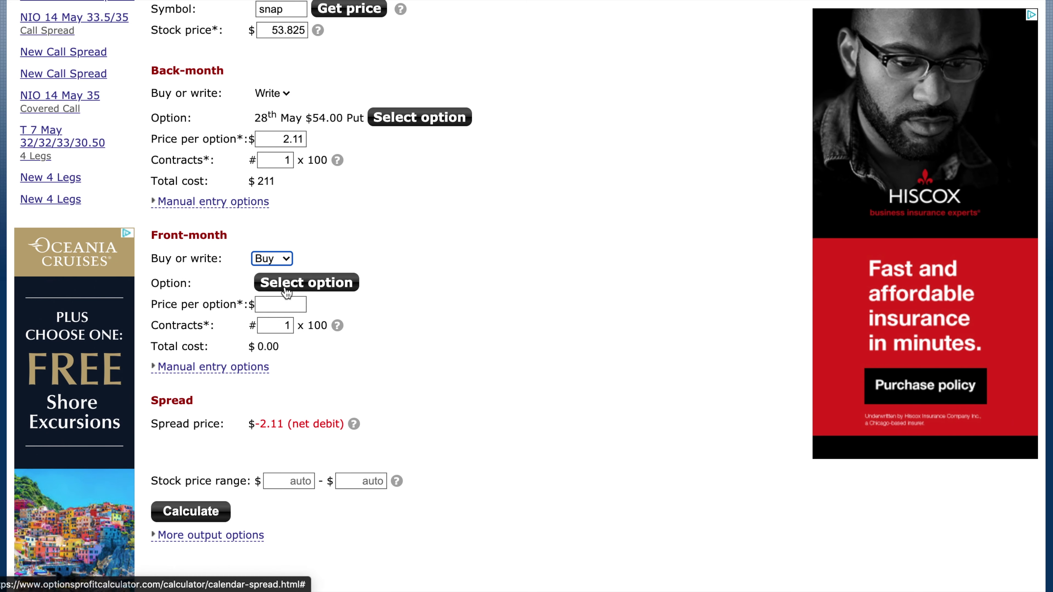
left_click(288, 289)
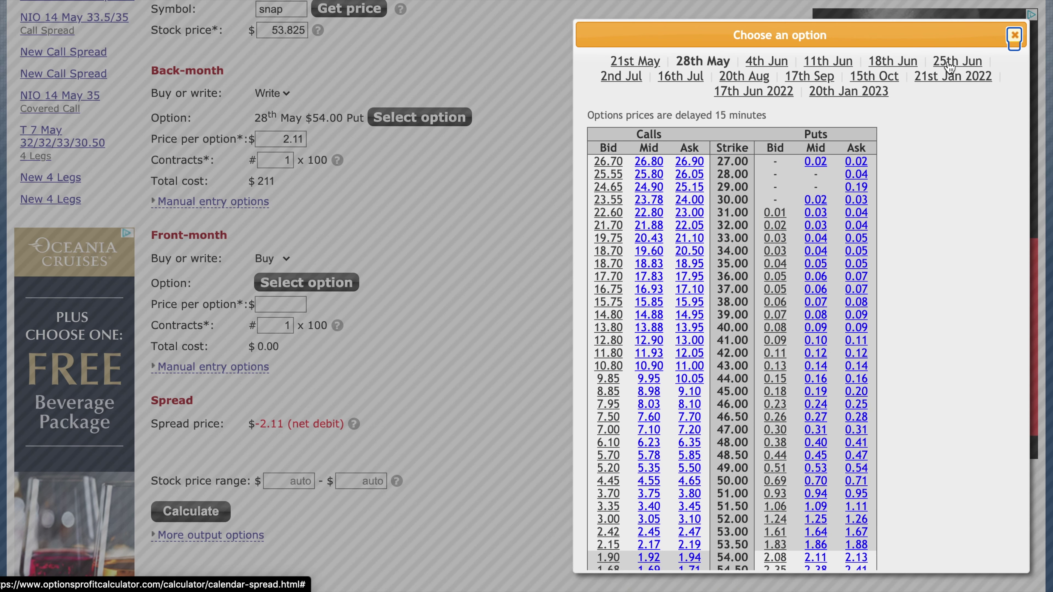
left_click(949, 66)
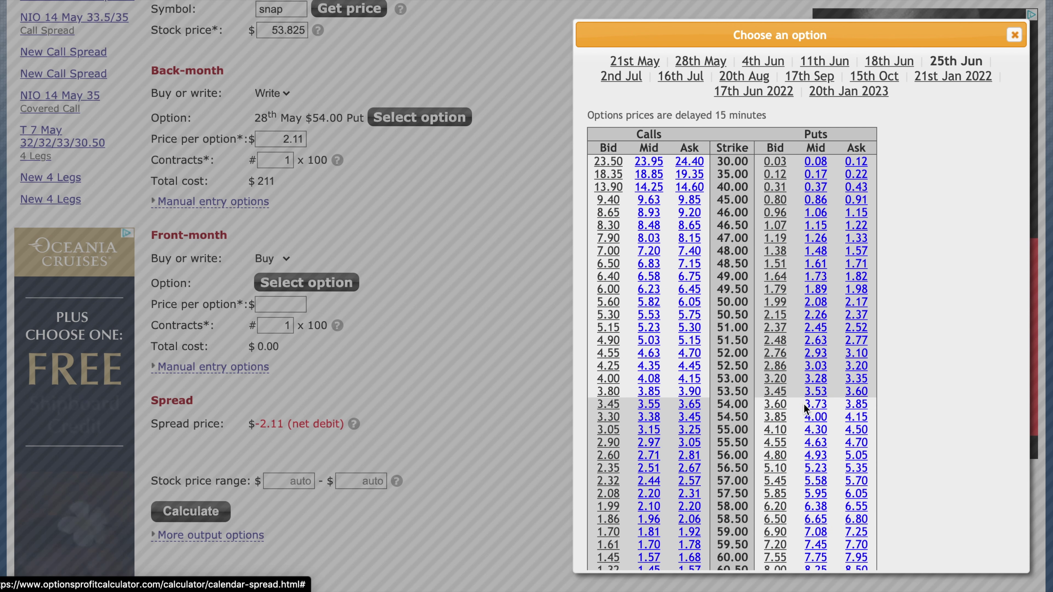
left_click(815, 404)
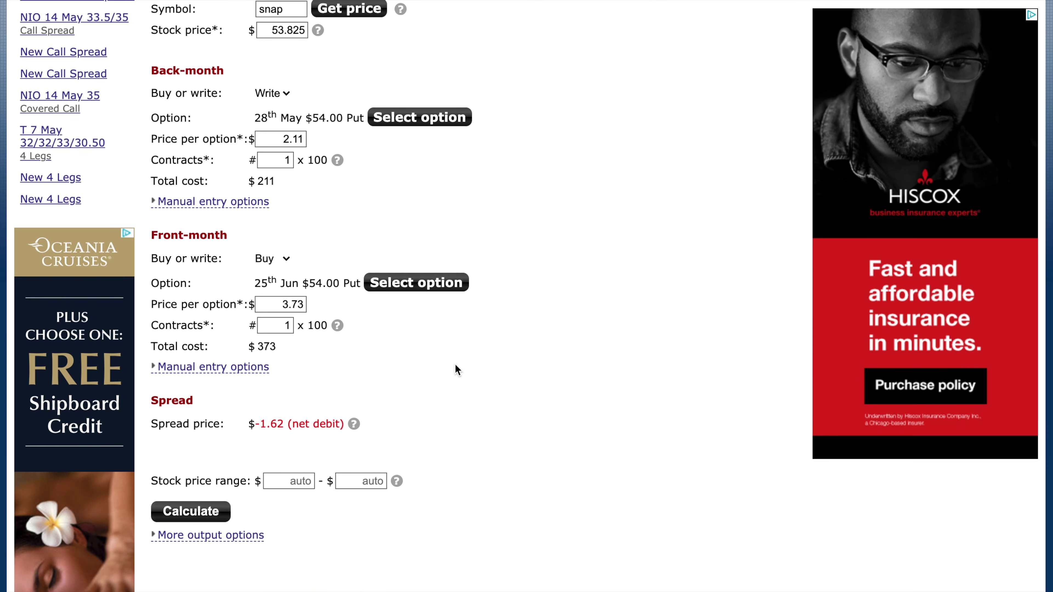
scroll(454, 369, "down", 1)
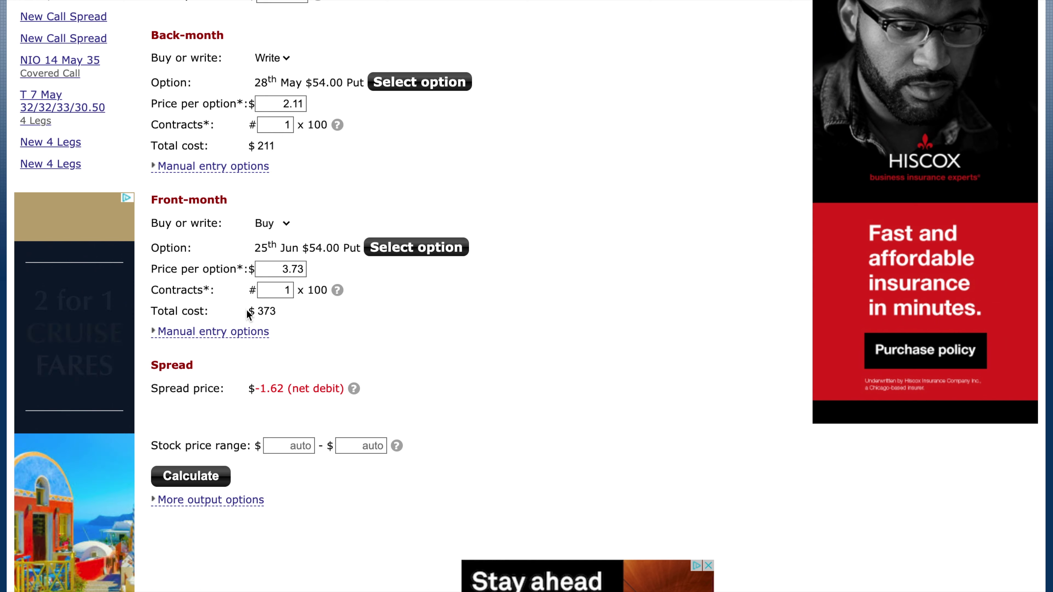
left_click_drag(257, 312, 276, 312)
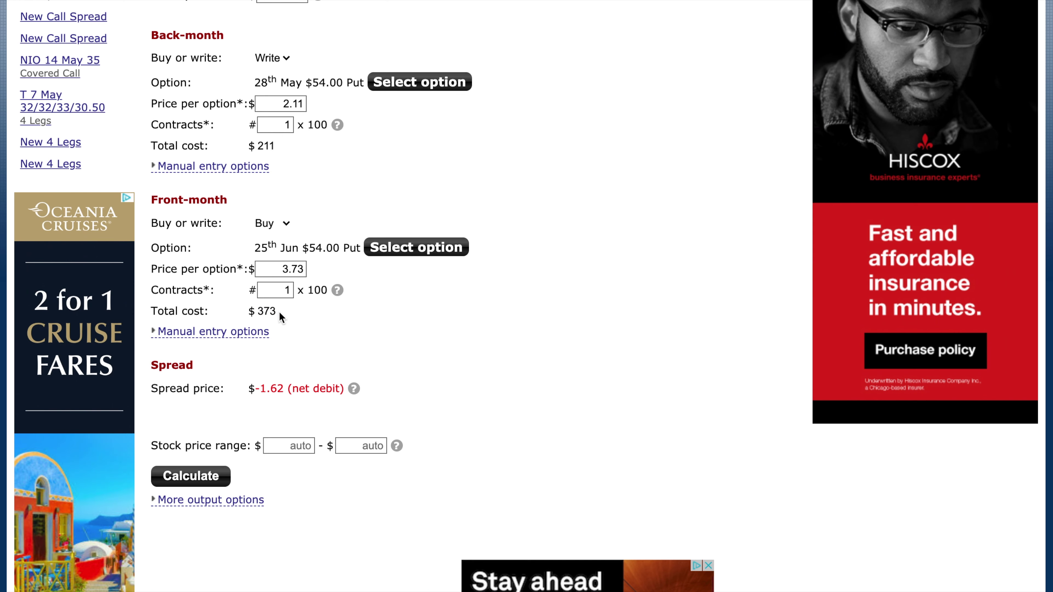
scroll(279, 311, "down", 1)
Calculate the SNAP calendar spread and scroll down to the Estimated returns section.
left_click(189, 424)
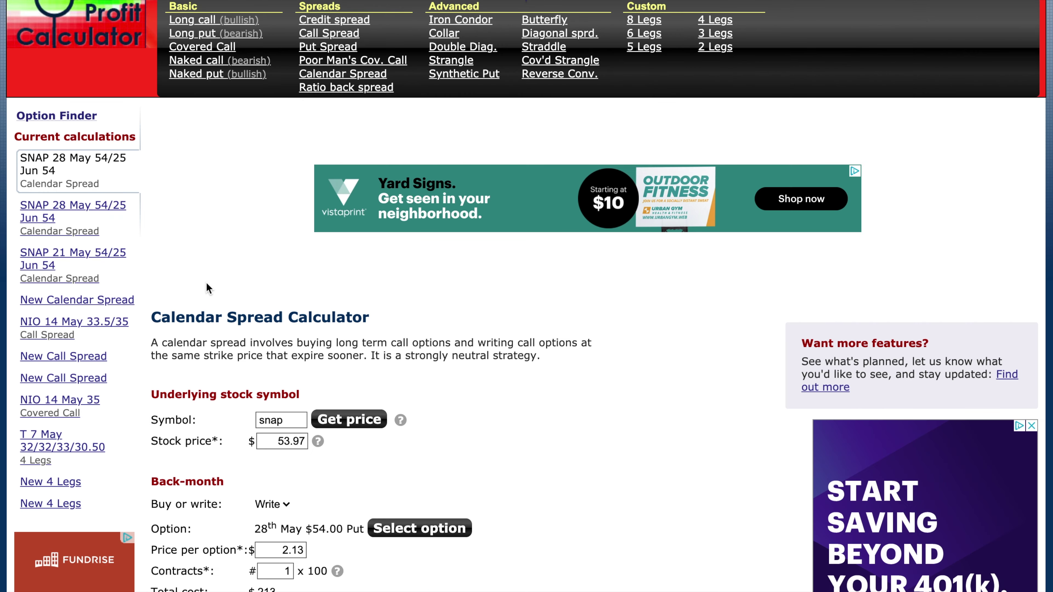
scroll(207, 287, "down", 2)
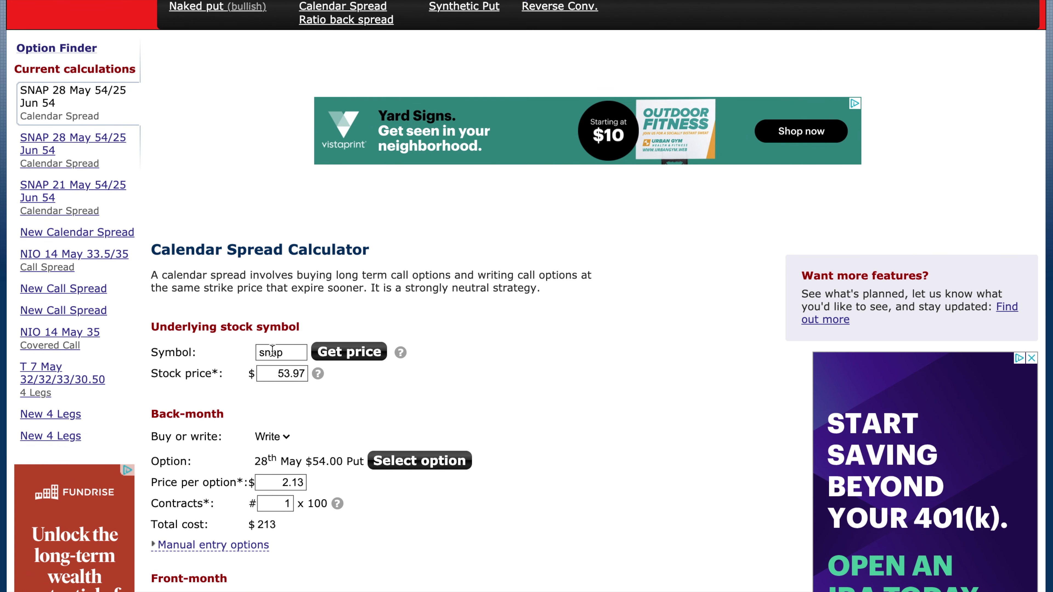
scroll(285, 308, "down", 2)
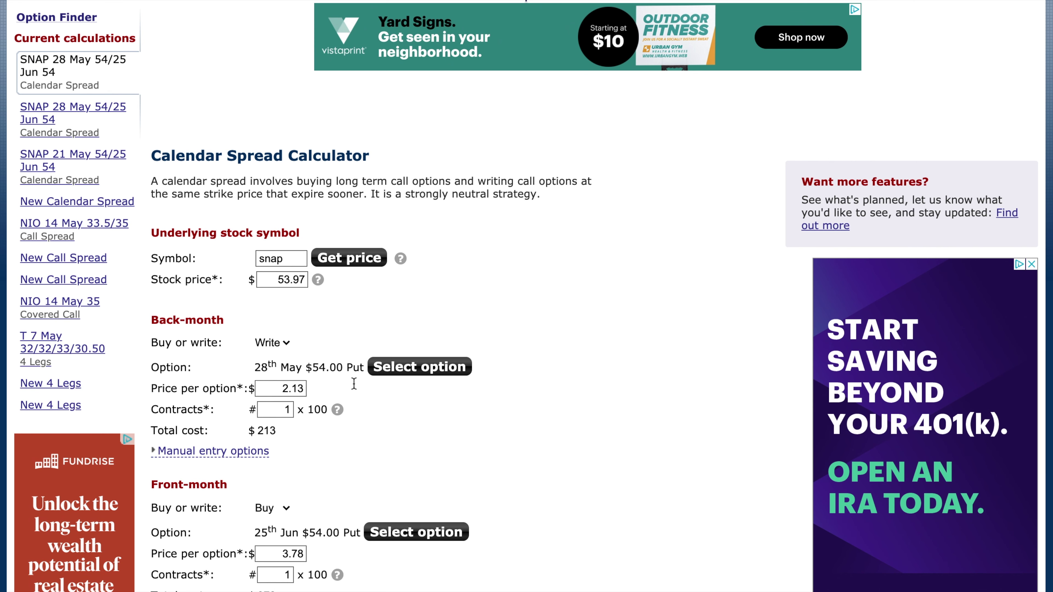
scroll(364, 400, "down", 1)
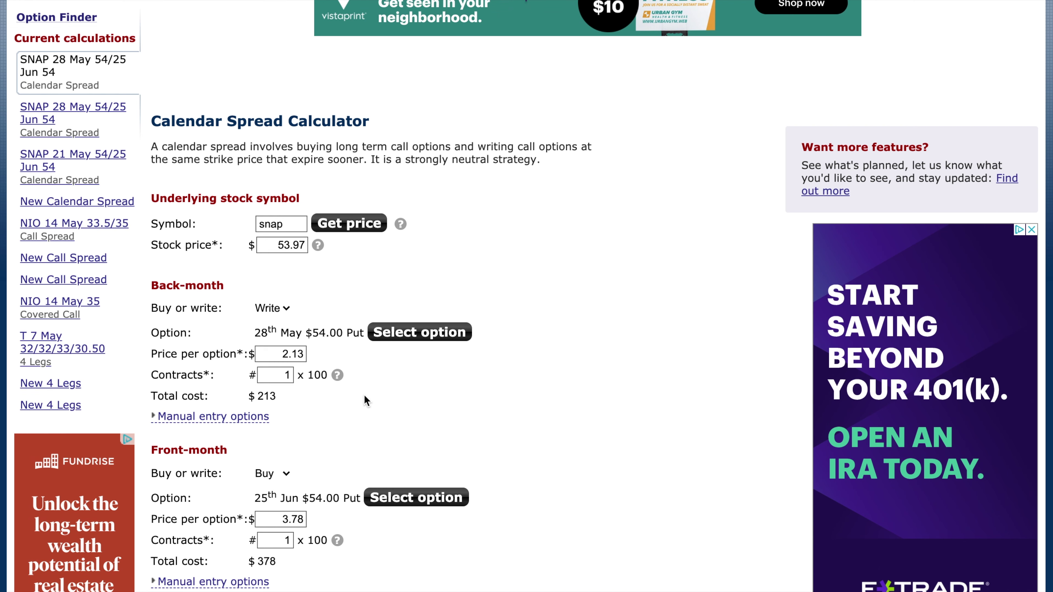
scroll(364, 392, "down", 3)
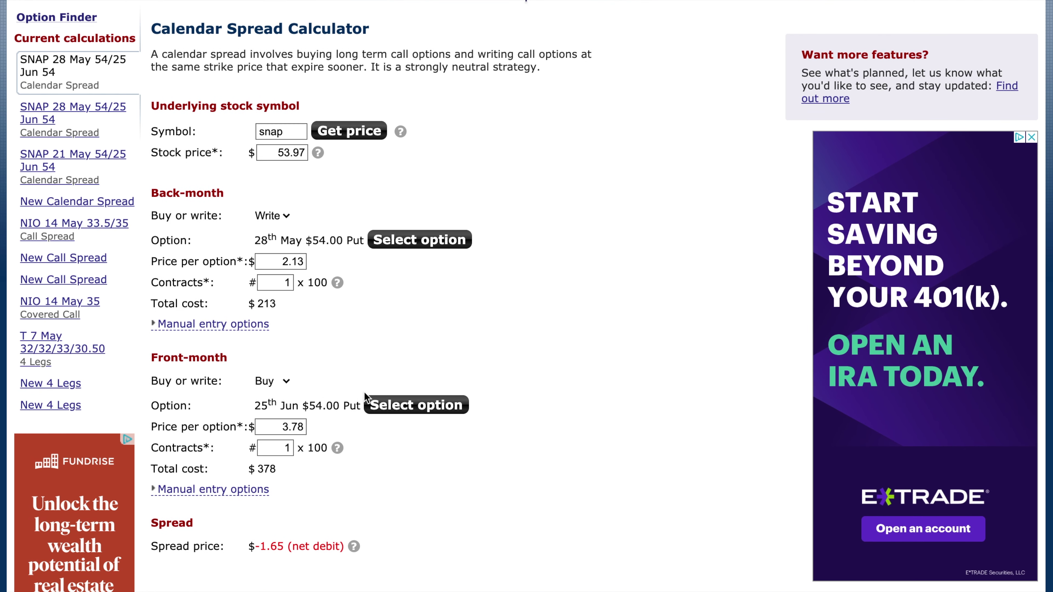
scroll(365, 396, "down", 2)
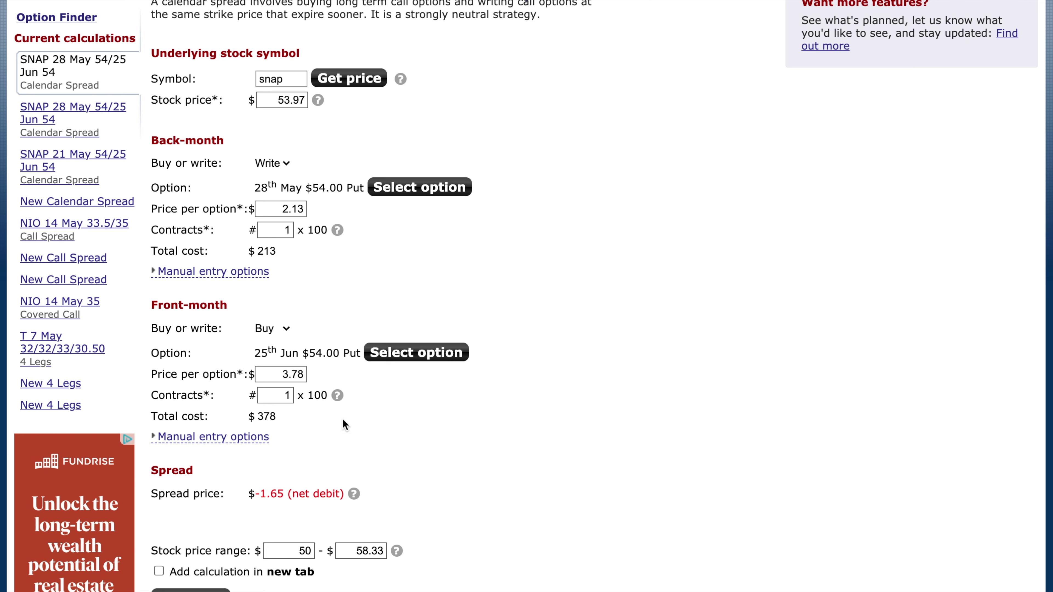
scroll(343, 420, "down", 5)
scroll(343, 419, "down", 3)
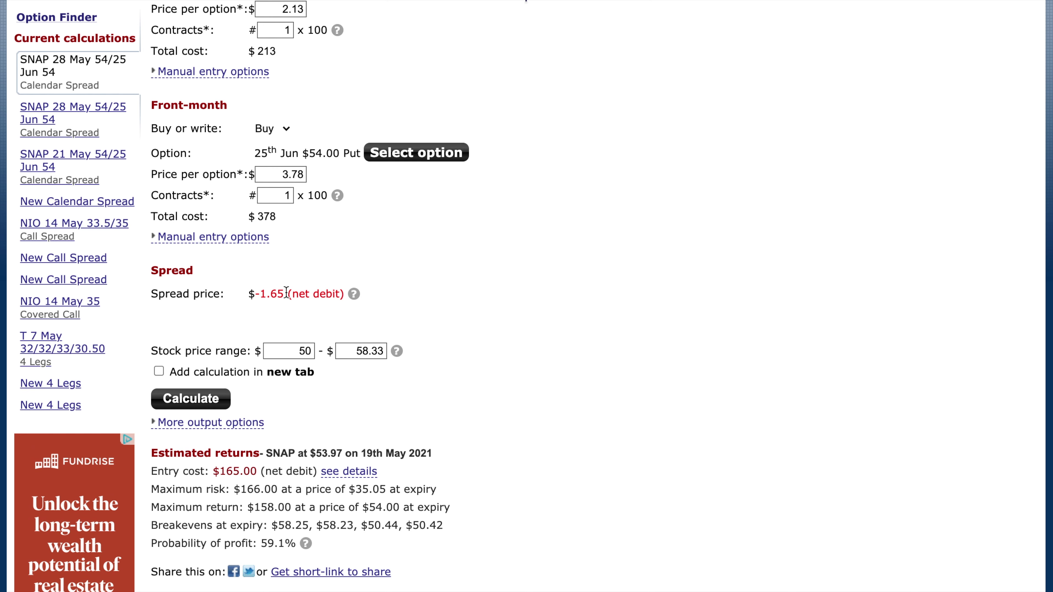
scroll(276, 293, "down", 4)
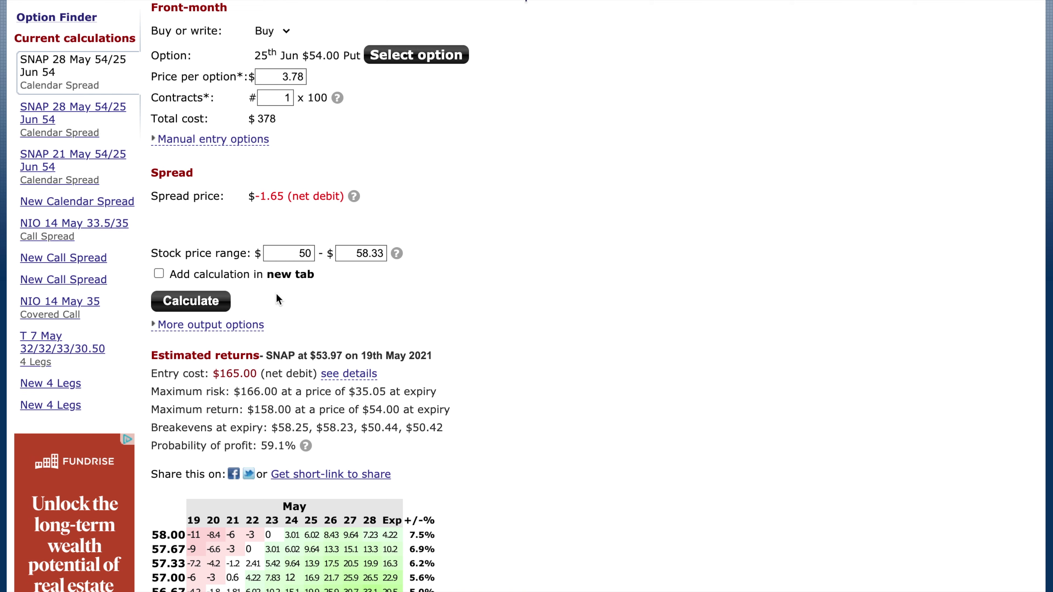
scroll(282, 203, "down", 4)
Highlight the $165 entry cost, $158 maximum return at $54.00, and 59.1% probability of profit.
left_click_drag(217, 278, 251, 278)
left_click(251, 278)
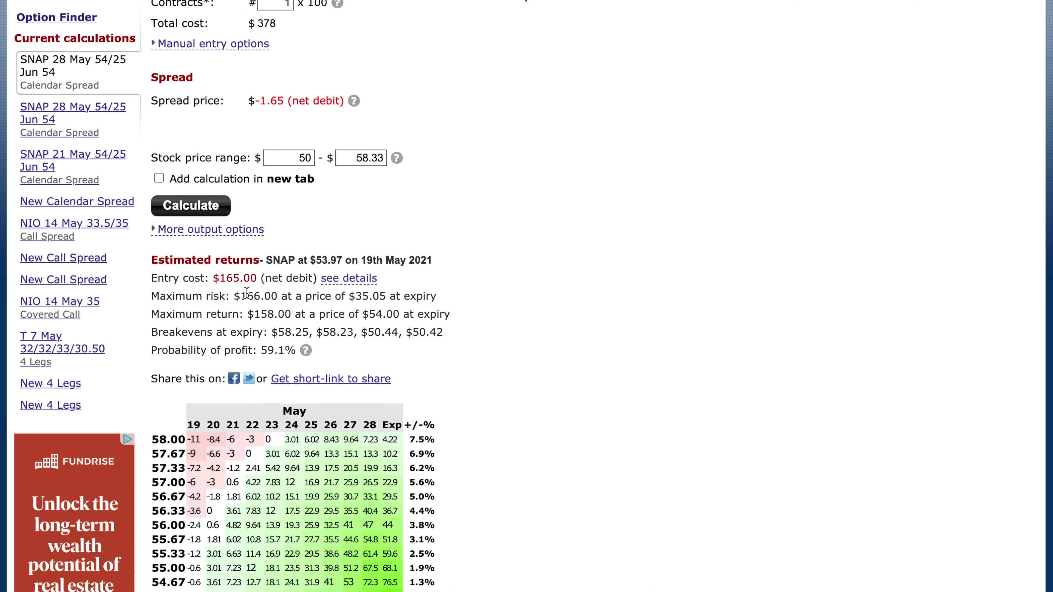
left_click_drag(252, 316, 292, 316)
left_click_drag(369, 314, 401, 313)
scroll(338, 365, "down", 1)
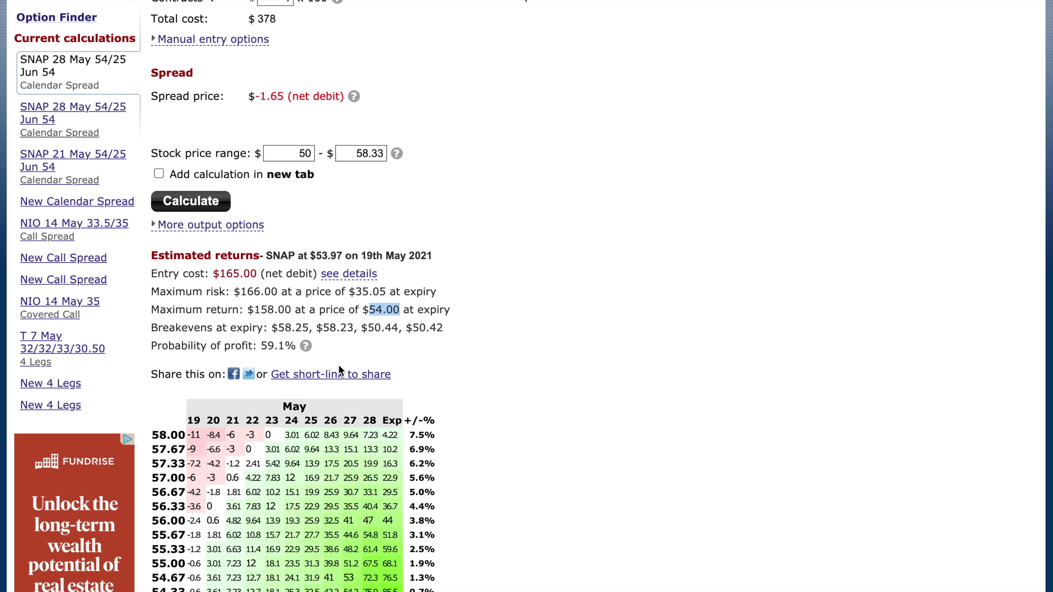
scroll(339, 365, "down", 2)
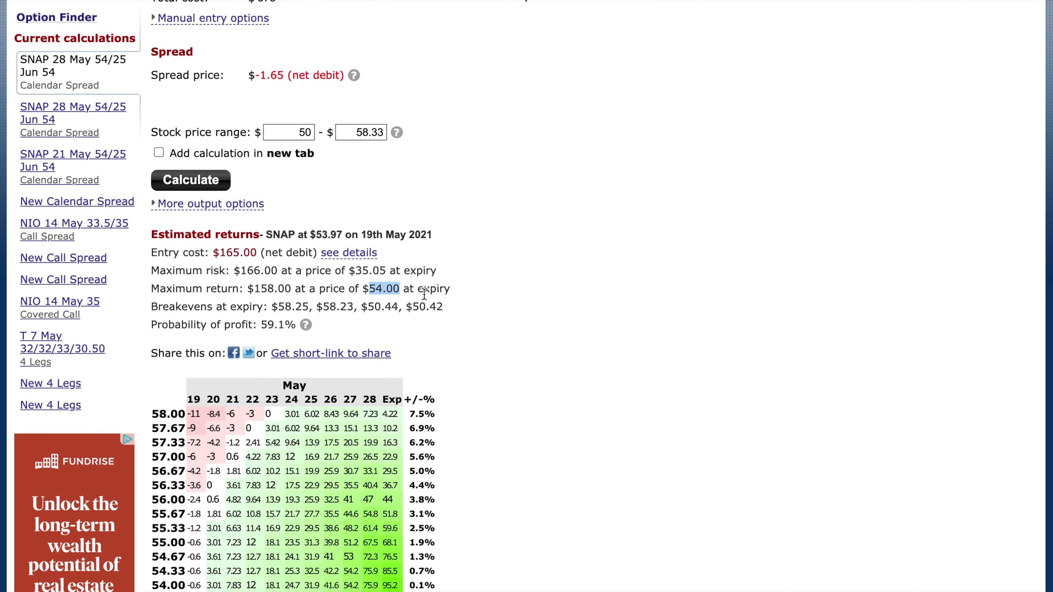
scroll(375, 344, "down", 2)
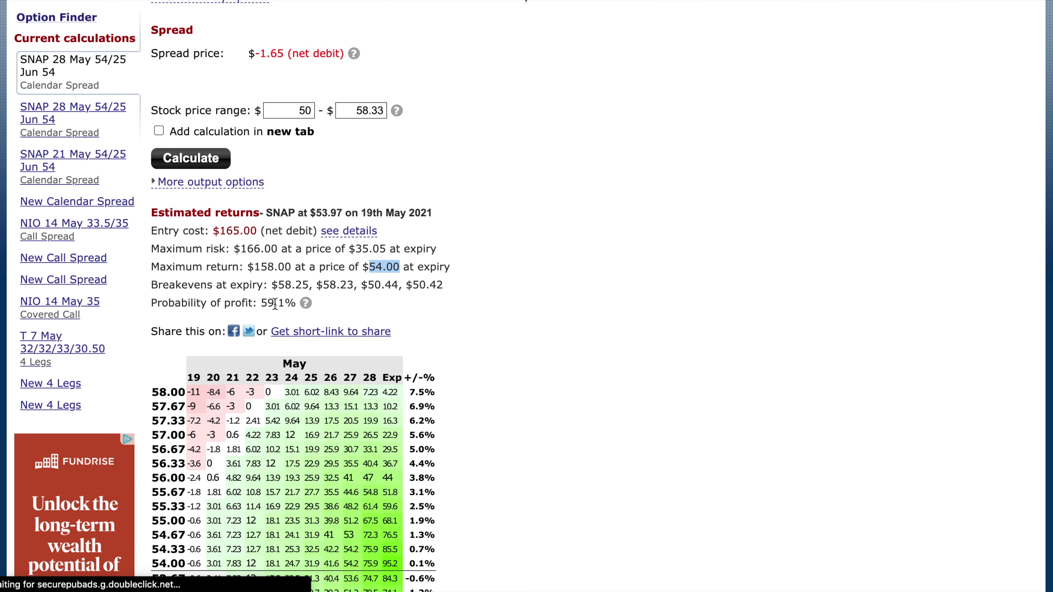
left_click_drag(260, 307, 287, 305)
left_click(285, 305)
scroll(285, 304, "down", 1)
scroll(285, 305, "down", 5)
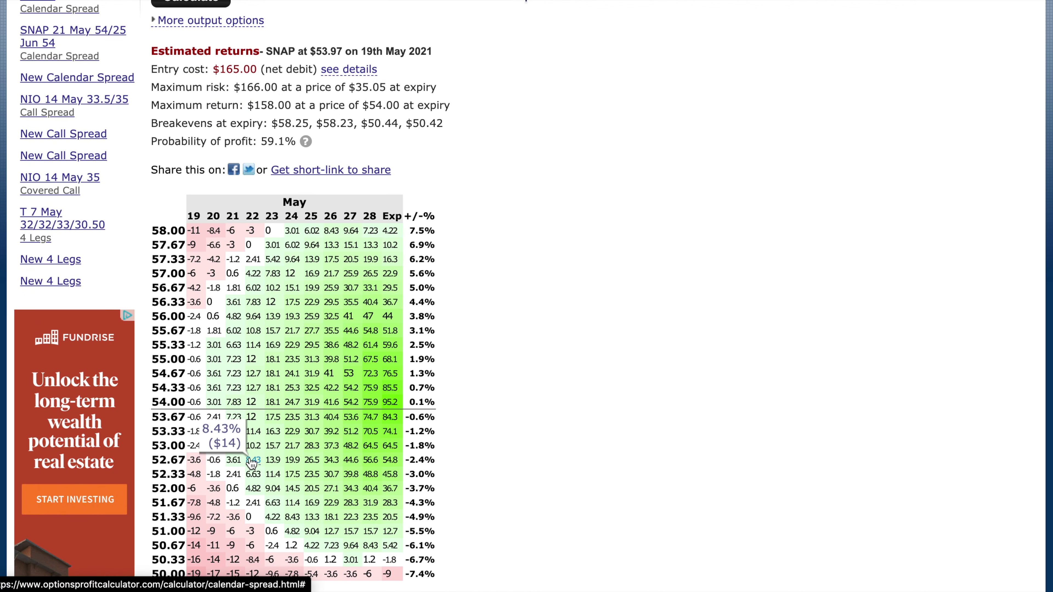
Scroll through the May profit table and back up toward the top of the form.
scroll(245, 484, "down", 1)
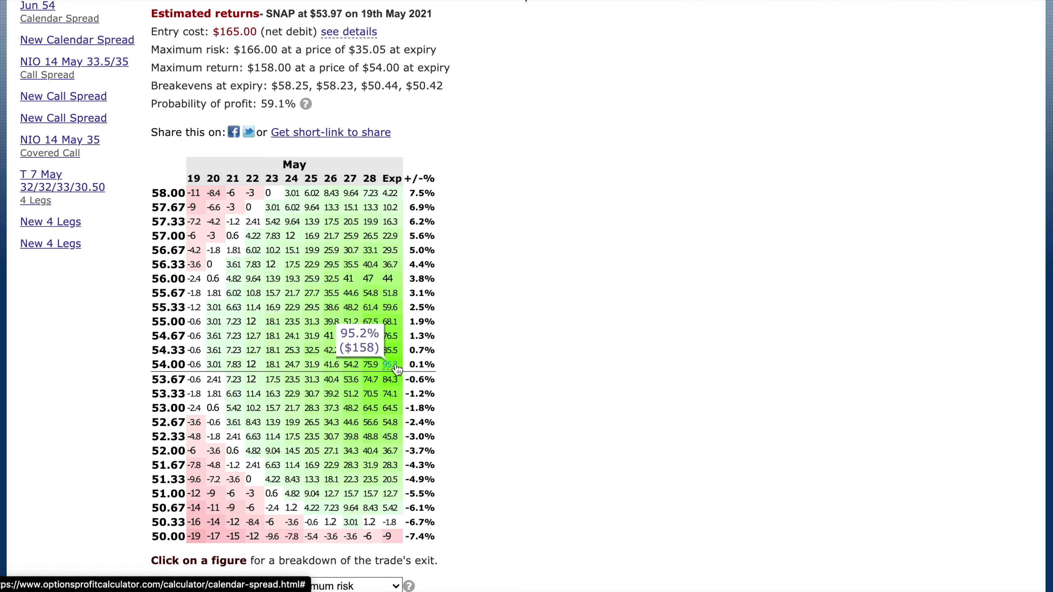
scroll(665, 520, "down", 2)
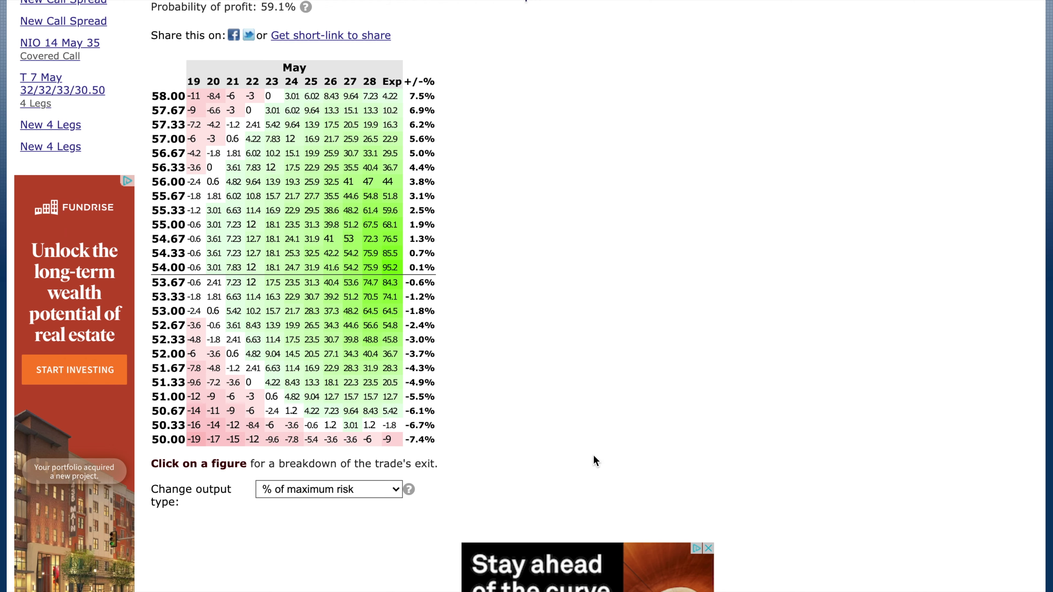
scroll(556, 391, "up", 15)
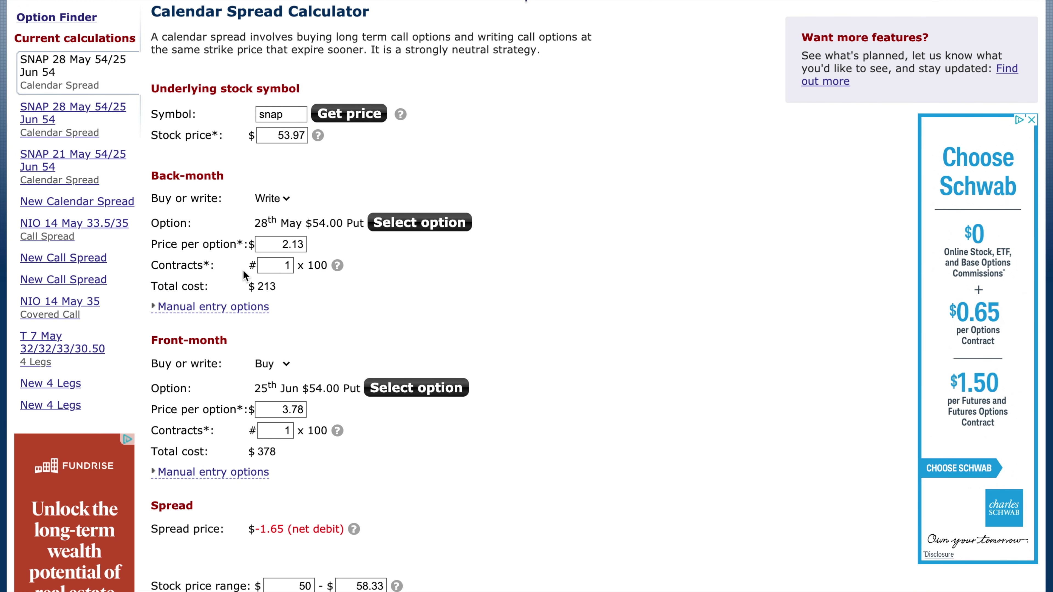
scroll(243, 270, "down", 1)
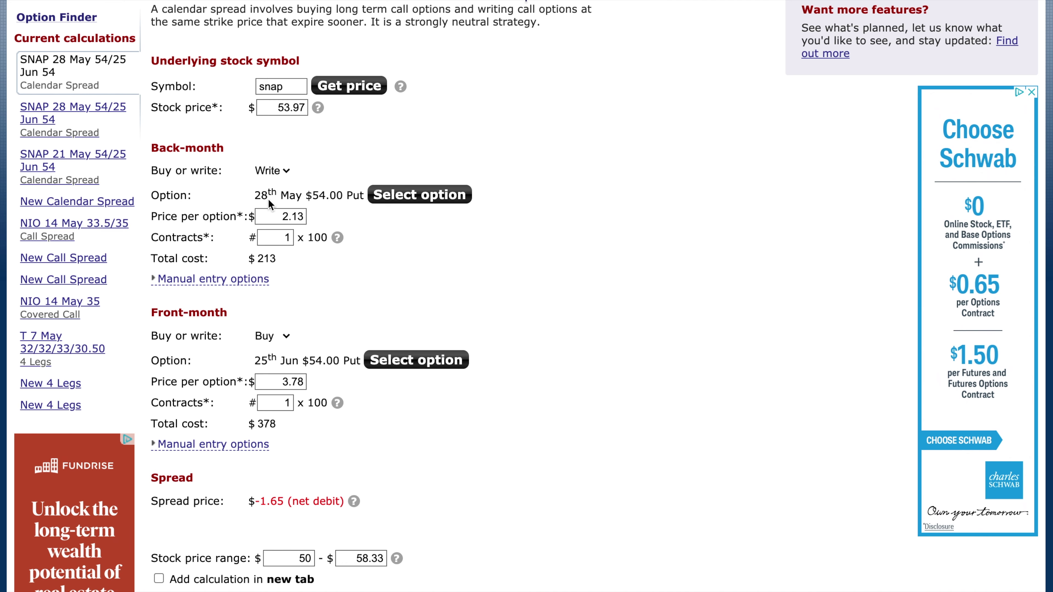
left_click(394, 198)
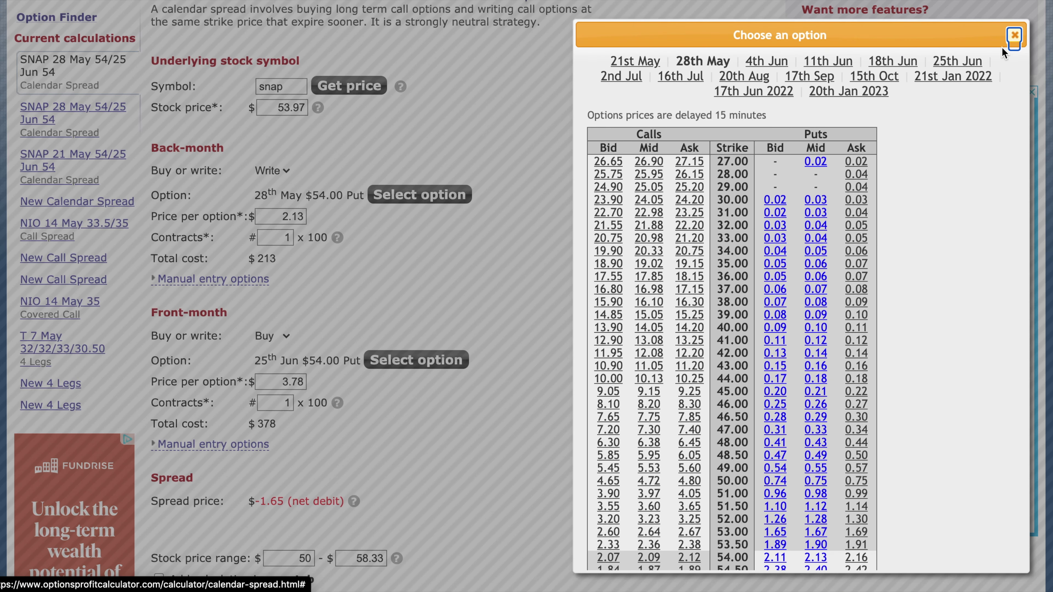
left_click(1015, 36)
scroll(460, 244, "down", 1)
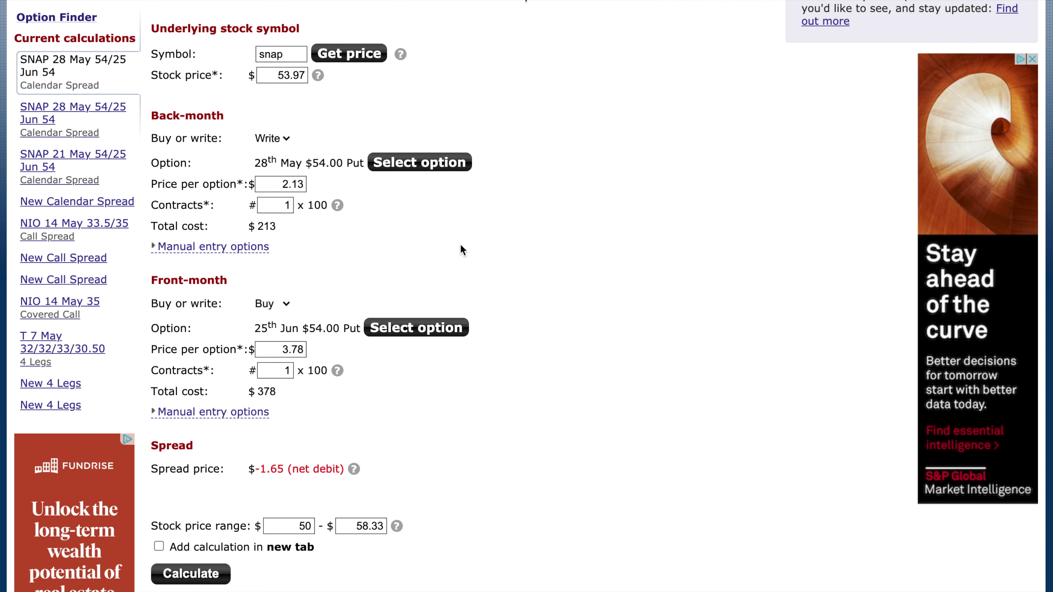
scroll(460, 243, "down", 4)
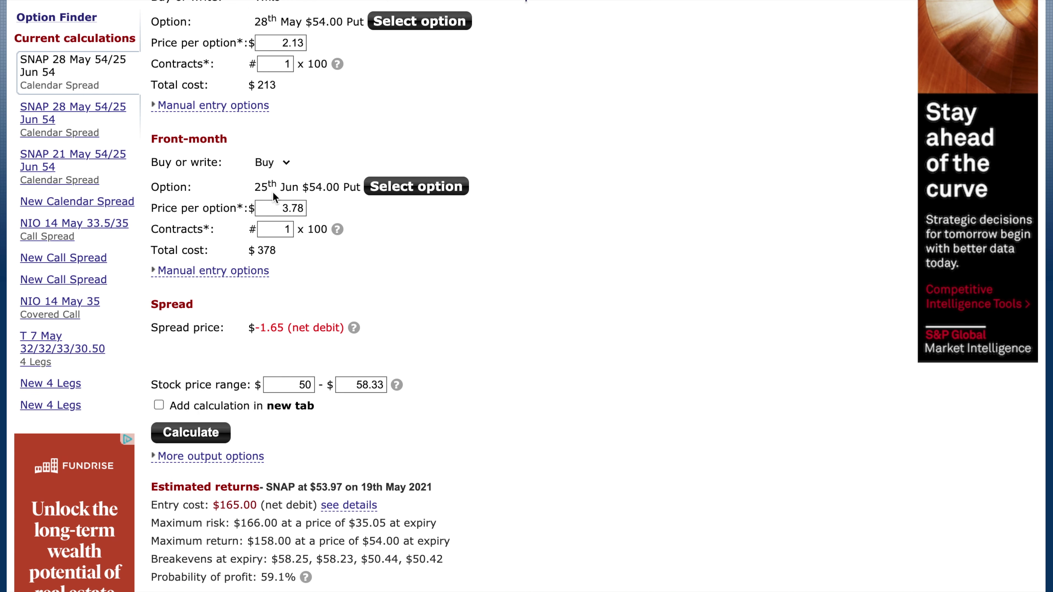
scroll(272, 191, "up", 5)
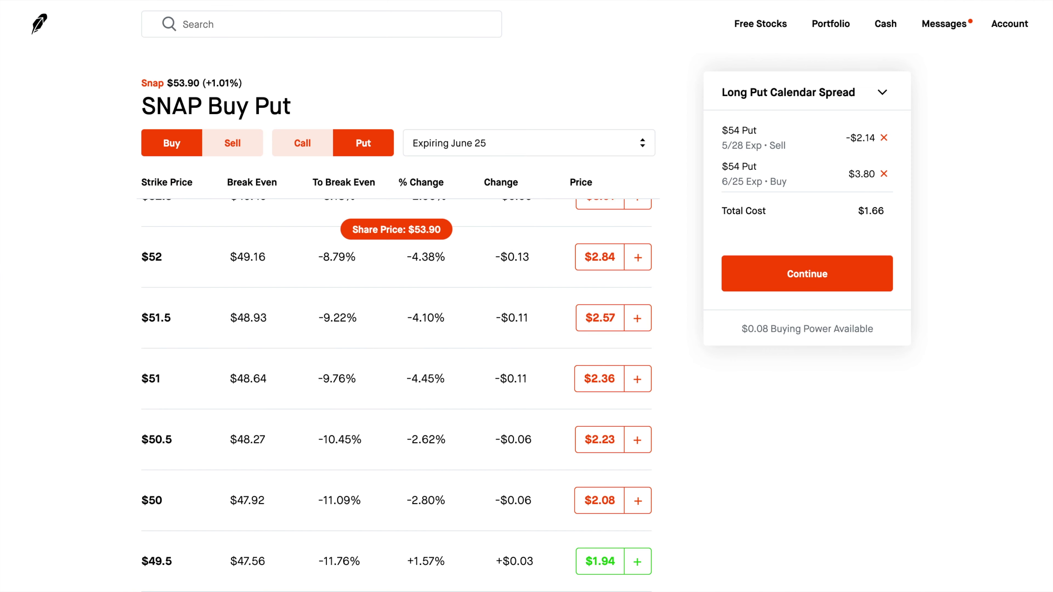
scroll(183, 282, "up", 6)
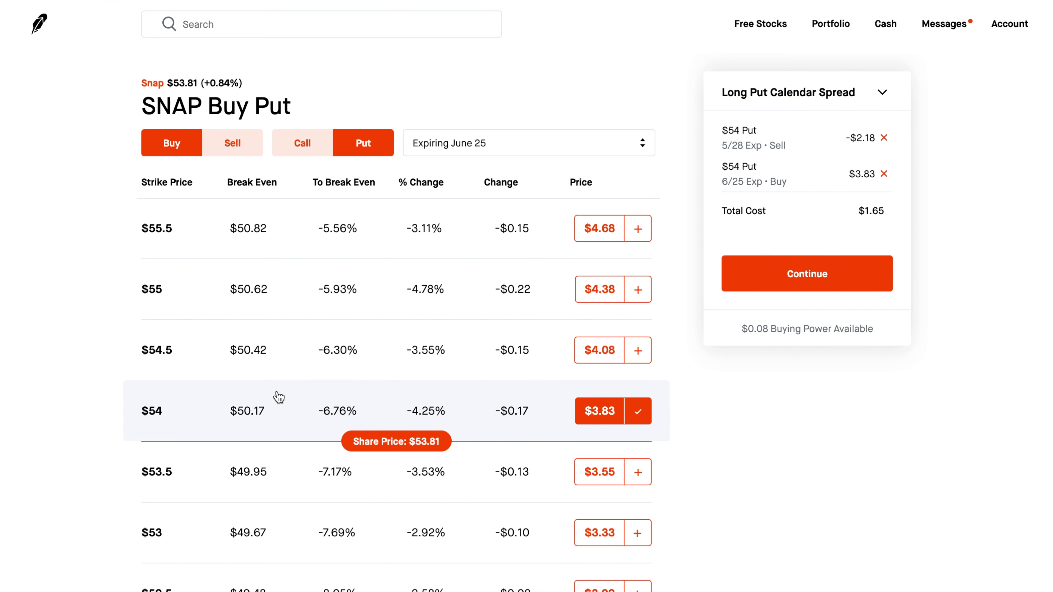
scroll(279, 398, "down", 1)
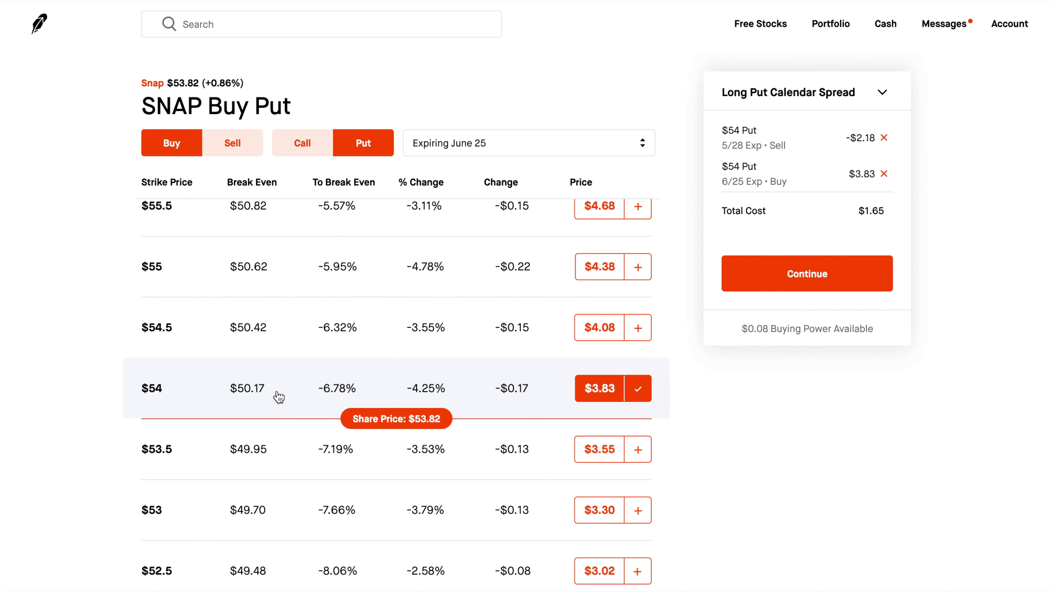
scroll(279, 397, "down", 1)
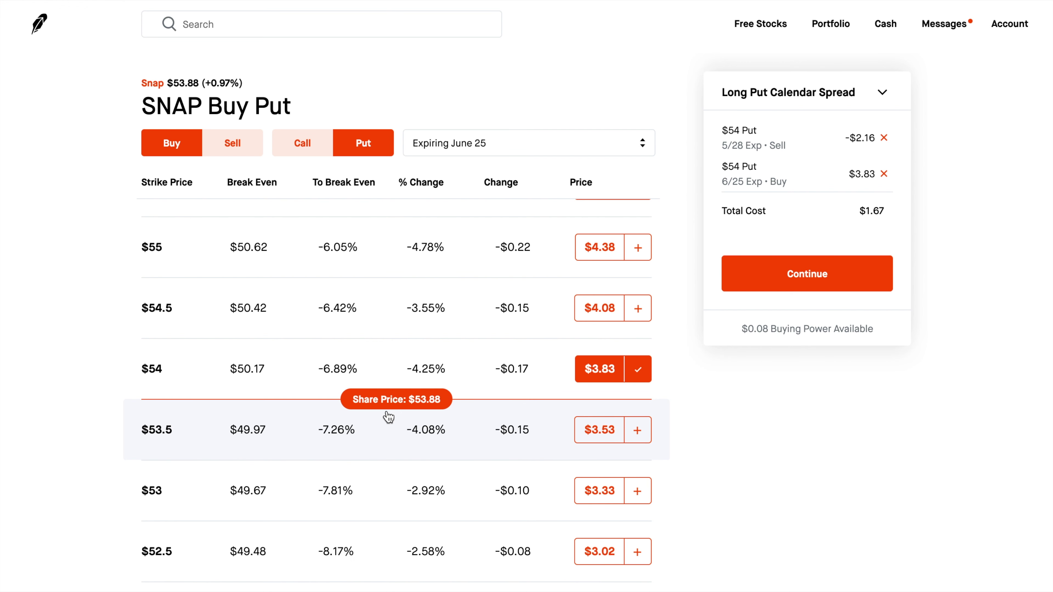
scroll(405, 392, "up", 1)
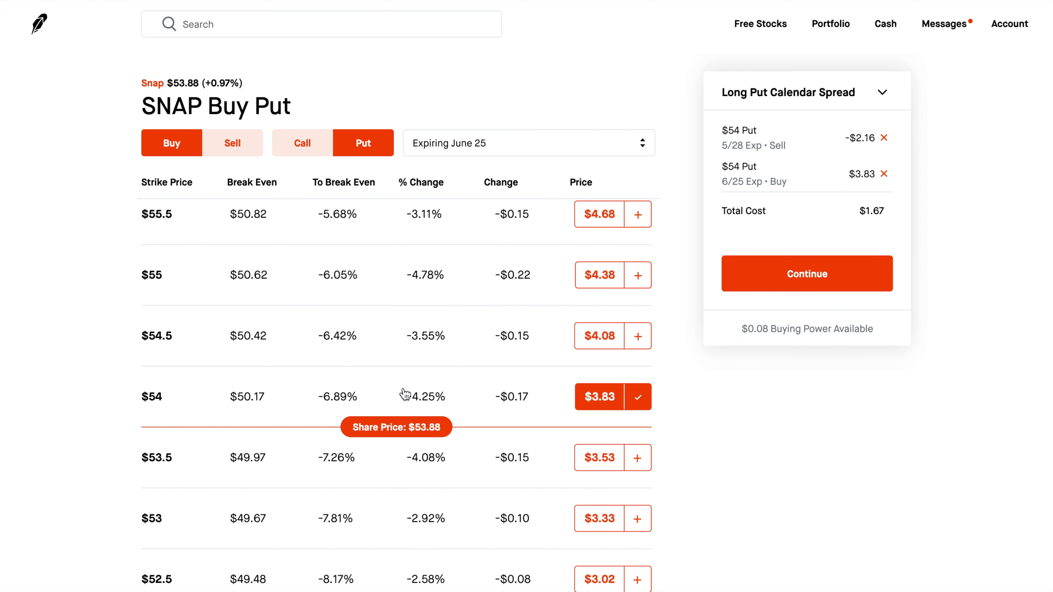
scroll(405, 393, "down", 1)
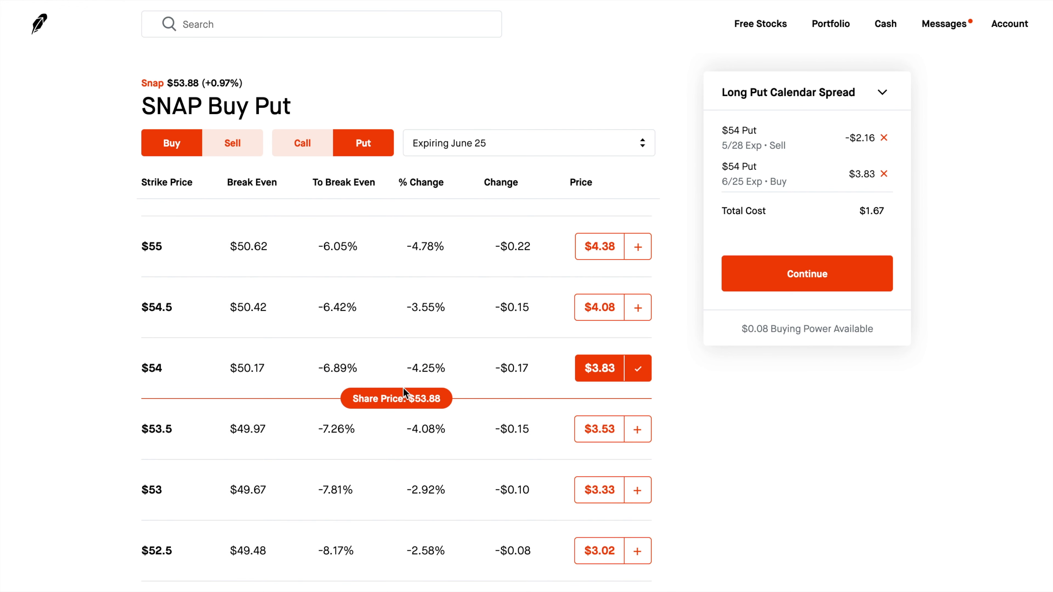
scroll(403, 388, "up", 1)
scroll(405, 392, "down", 1)
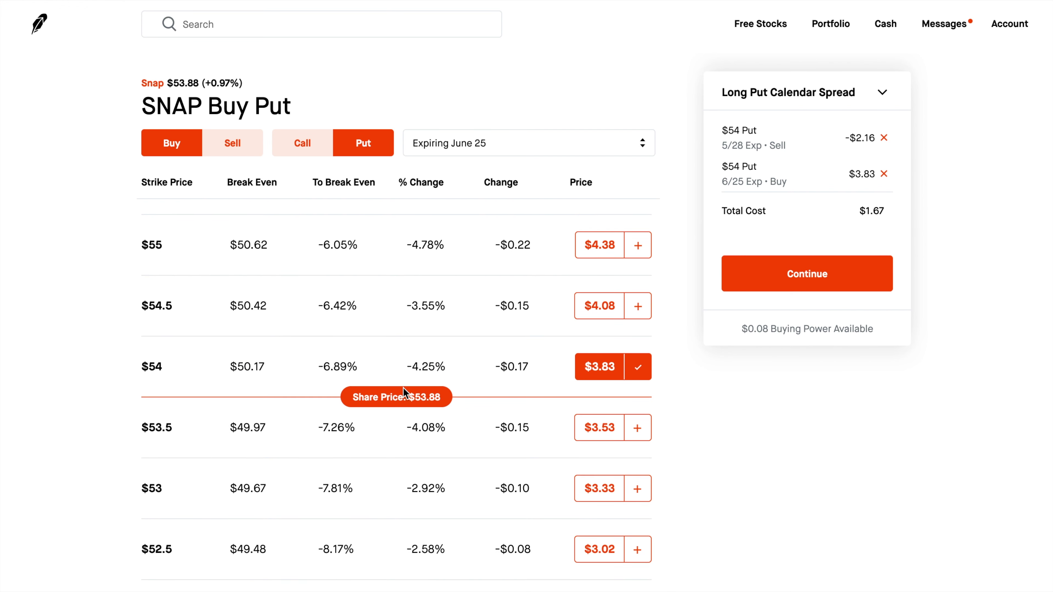